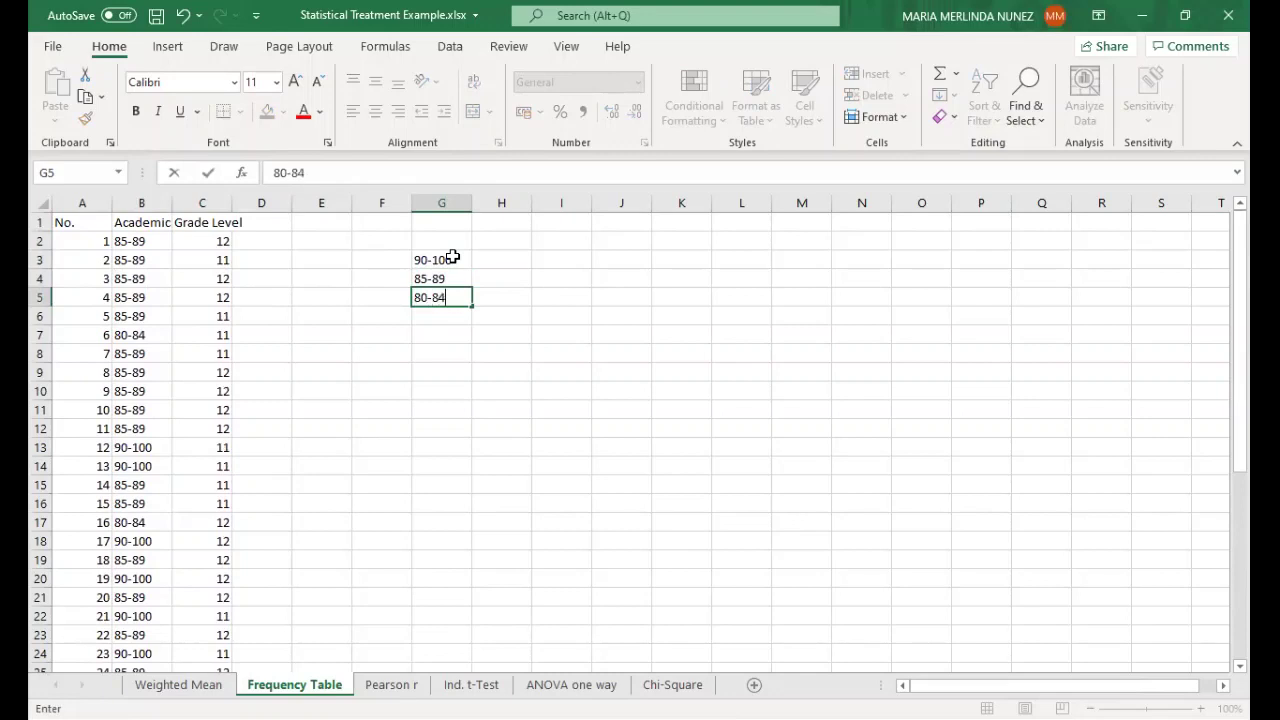
Step: Complete the list of grade ranges in column G with 80-84, 75-79 and 74 and below in G5 to G7
{"action": "key", "text": "Return"}
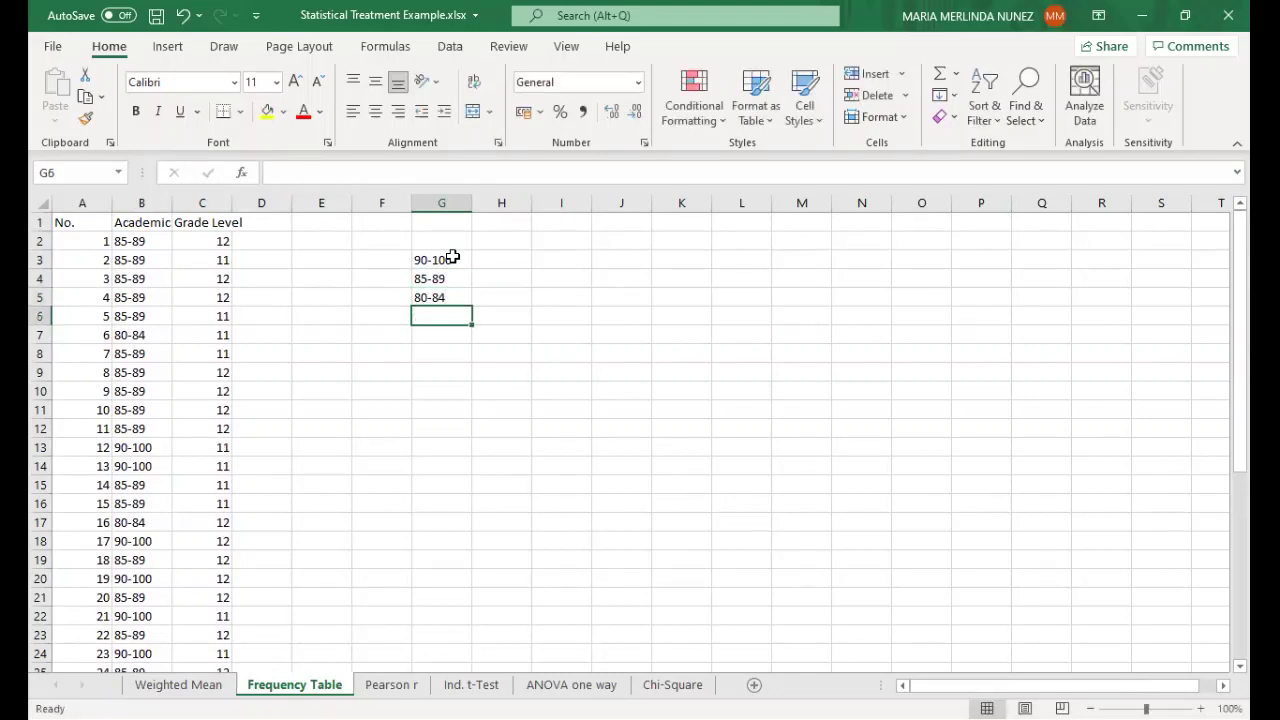
{"action": "type", "text": "75-79"}
{"action": "key", "text": "Return"}
{"action": "type", "text": "74 ang"}
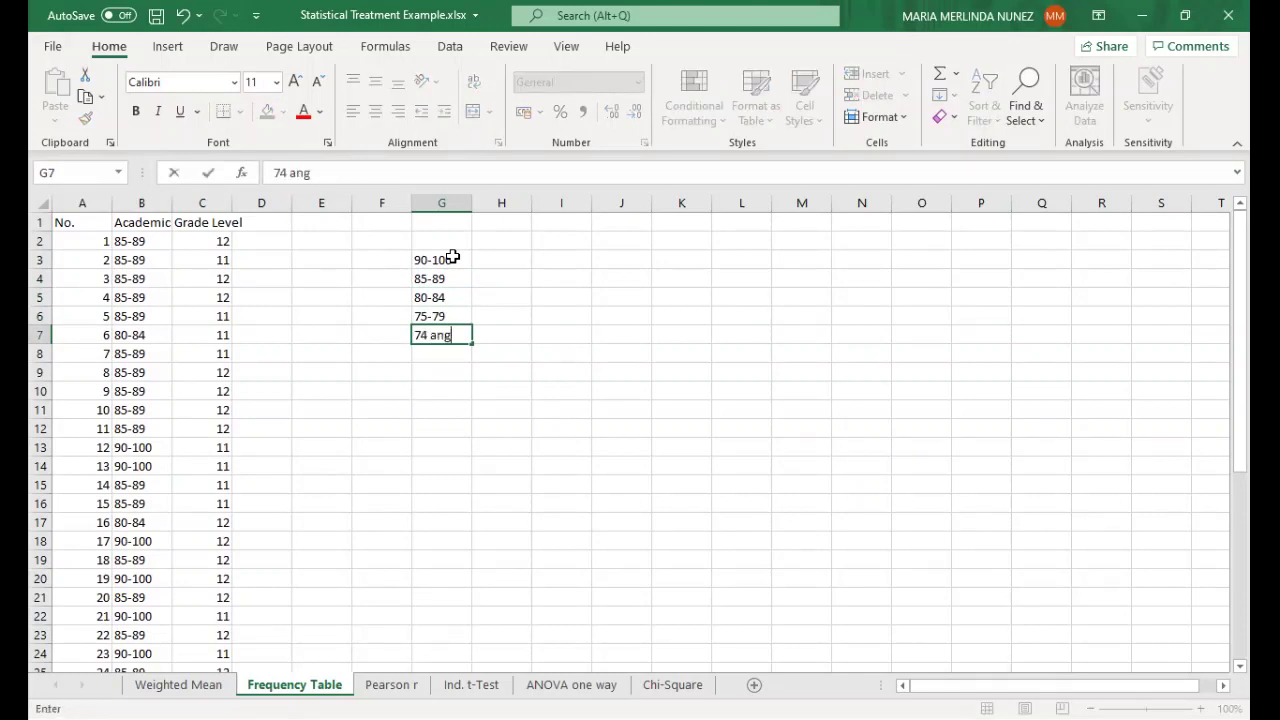
{"action": "key", "text": "BackSpace"}
{"action": "type", "text": "d below"}
{"action": "key", "text": "Return"}
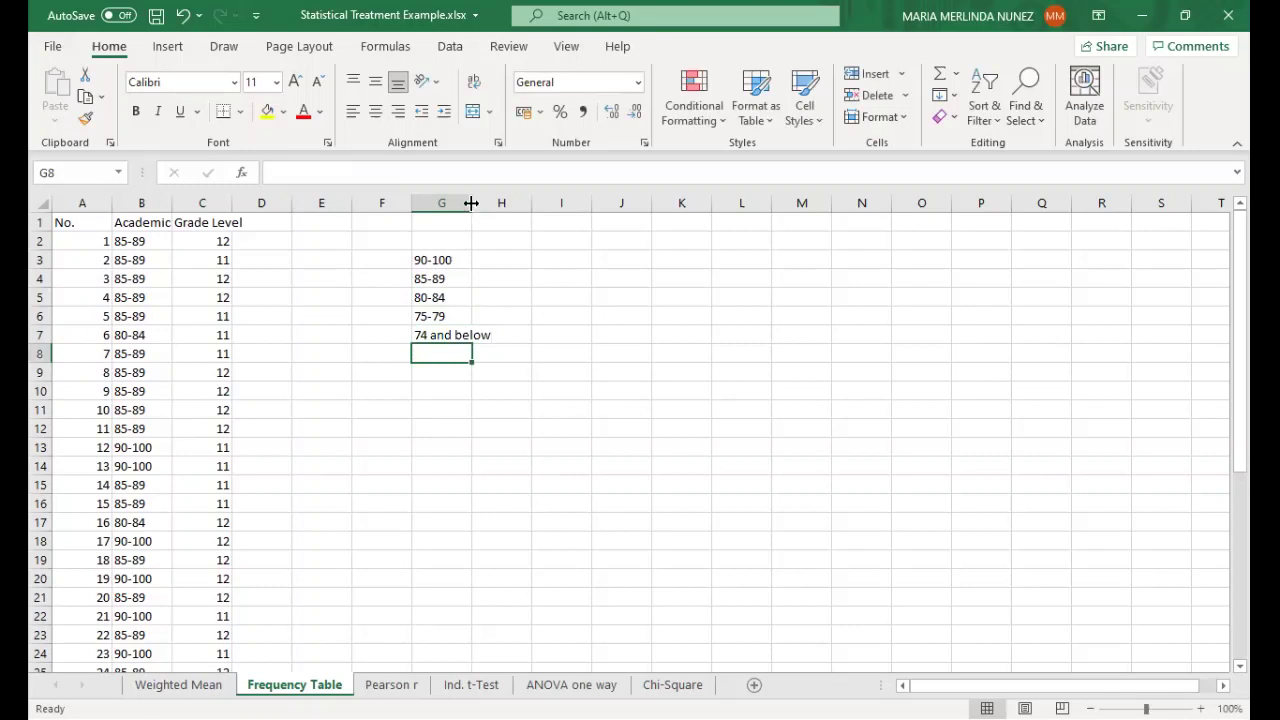
Step: Widen column G to fit its longest grade range label
{"action": "key", "text": "alt+h"}
{"action": "key", "text": "o"}
{"action": "key", "text": "i"}
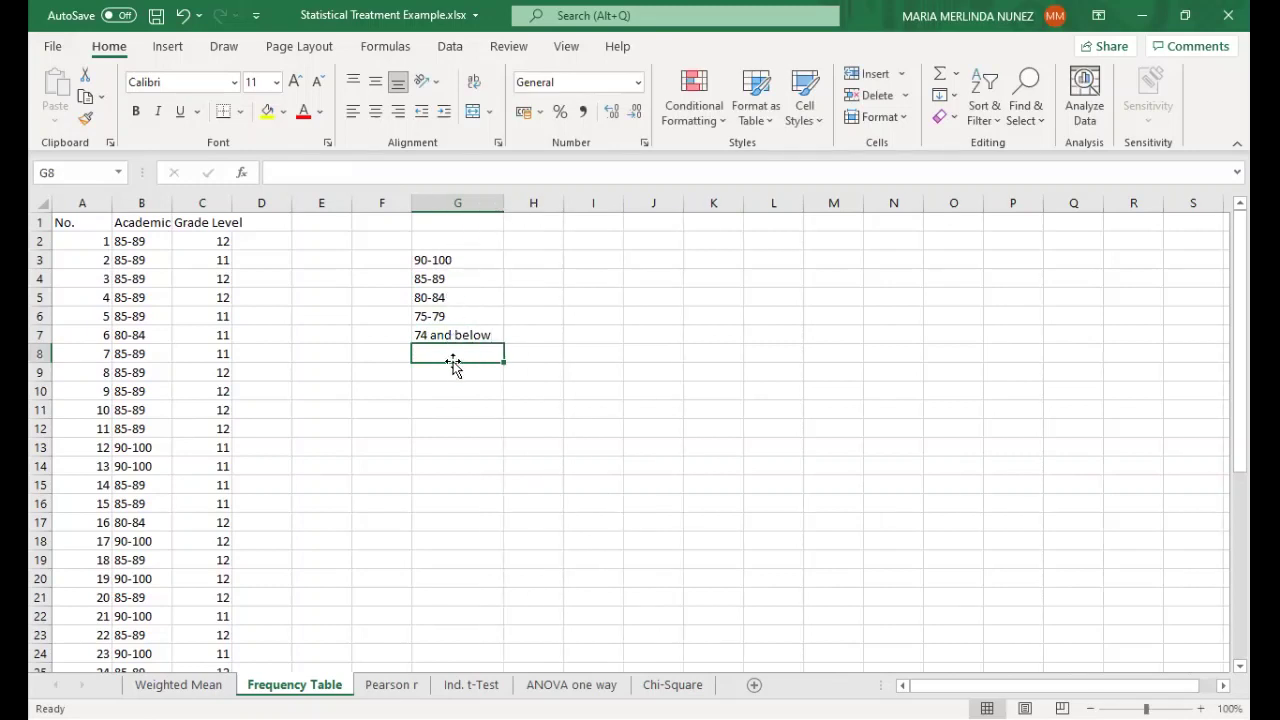
Step: Count the 90-100 grades in H3 with =COUNTIF(B2:B41,G3), and check the formula against its criteria cell
{"action": "left_click", "coordinate": [530, 265]}
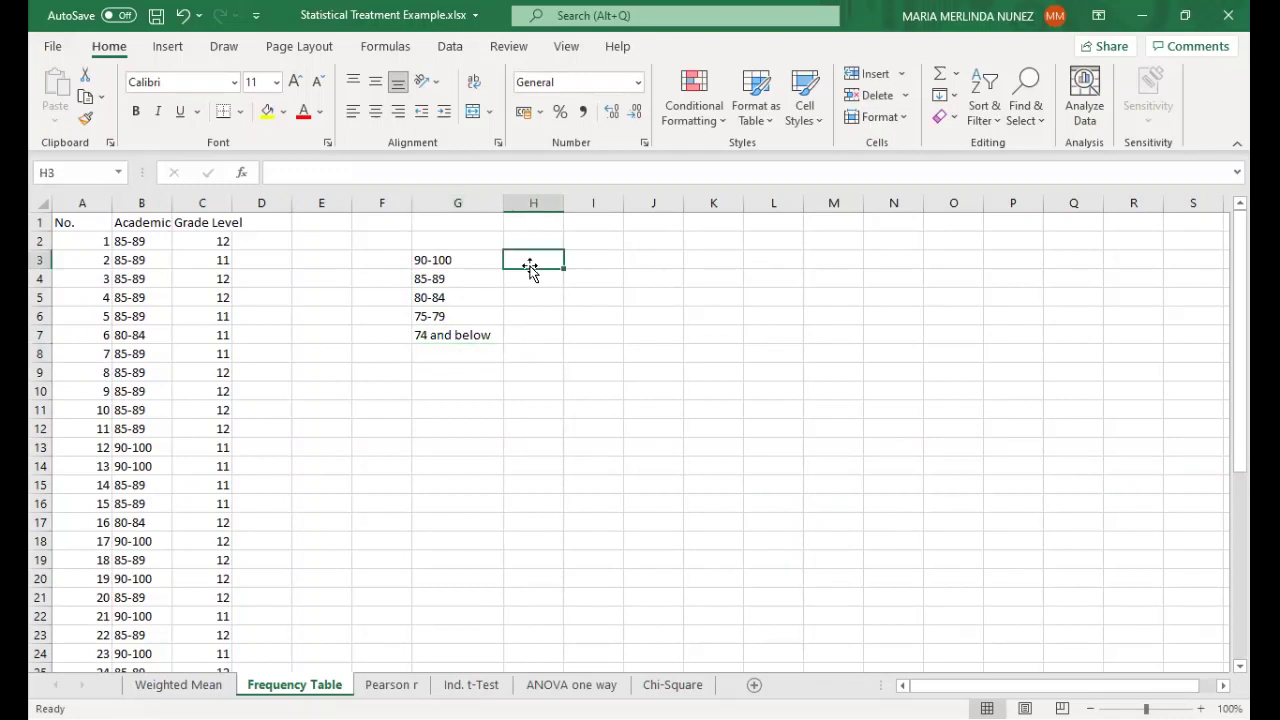
{"action": "type", "text": "="}
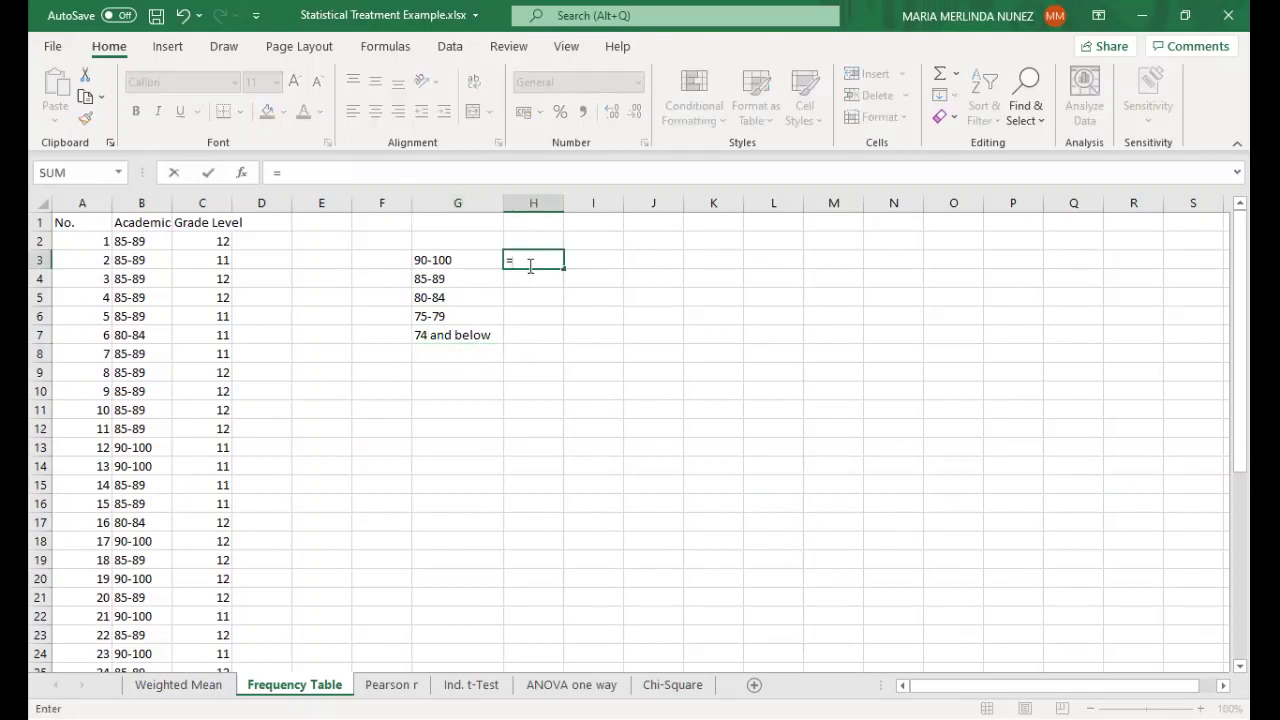
{"action": "type", "text": "countif"}
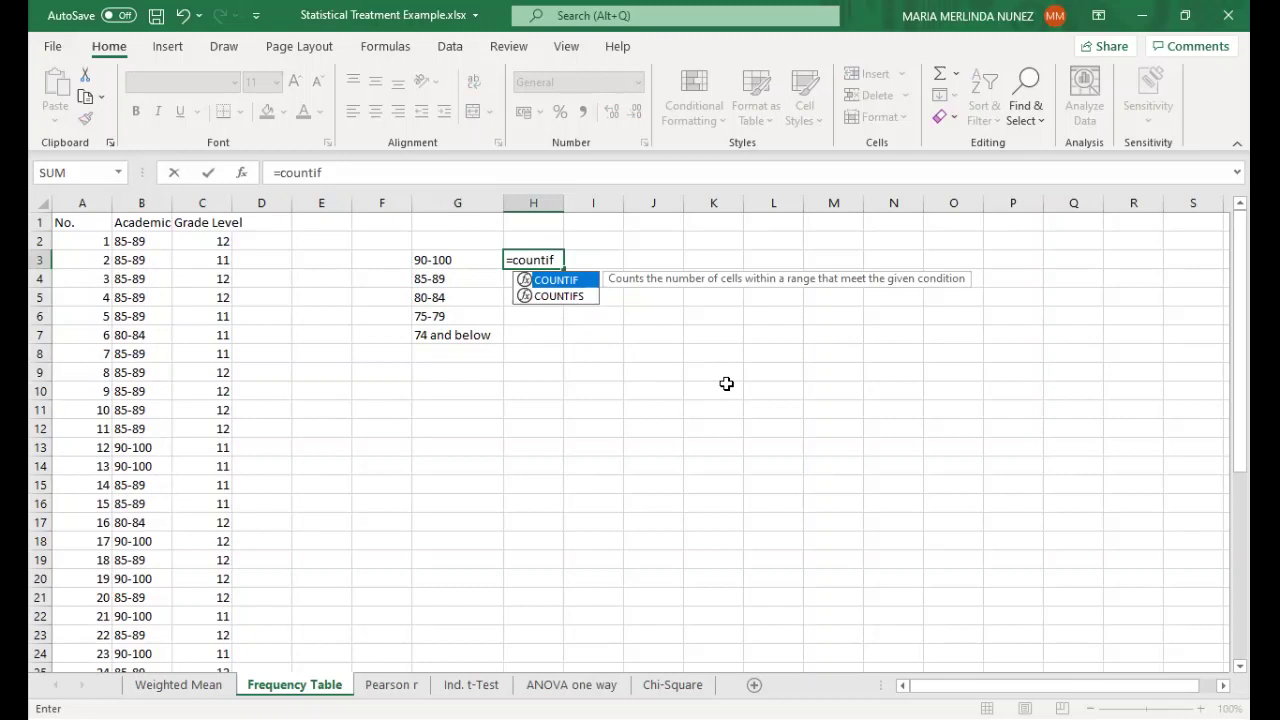
{"action": "type", "text": "("}
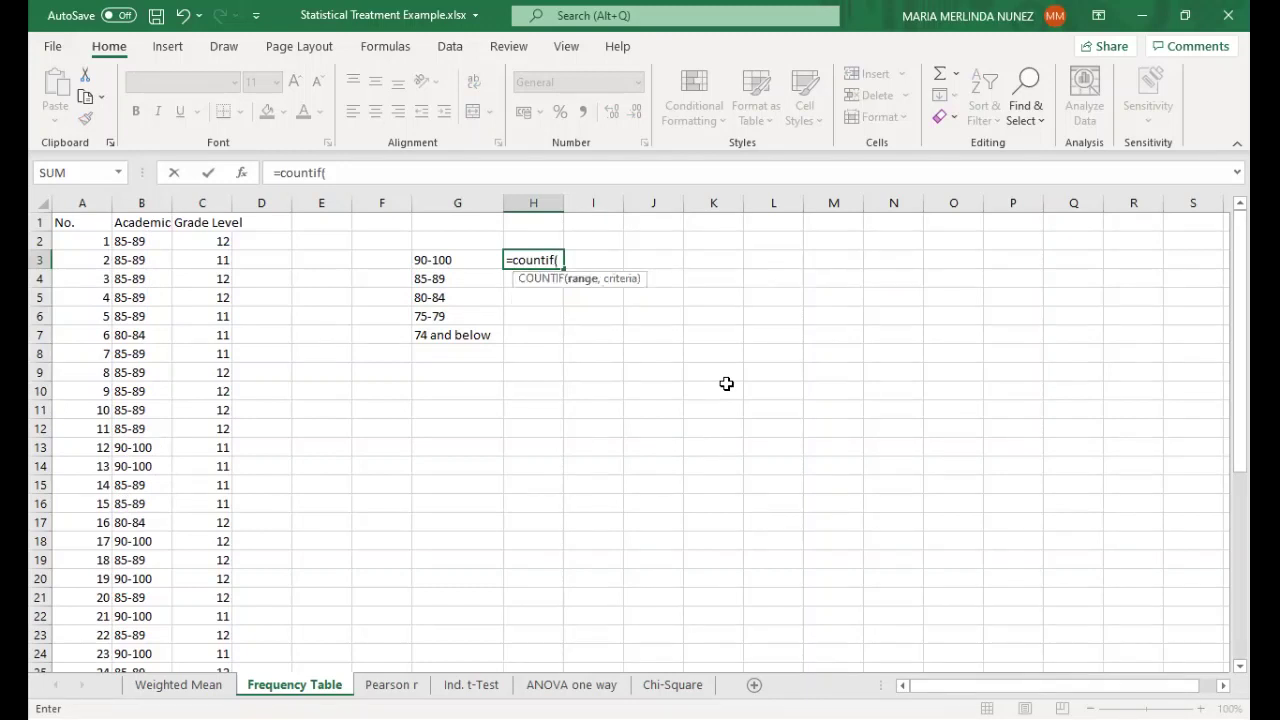
{"action": "left_click", "coordinate": [150, 241]}
{"action": "left_click_drag", "start_coordinate": [155, 668], "coordinate": [150, 640]}
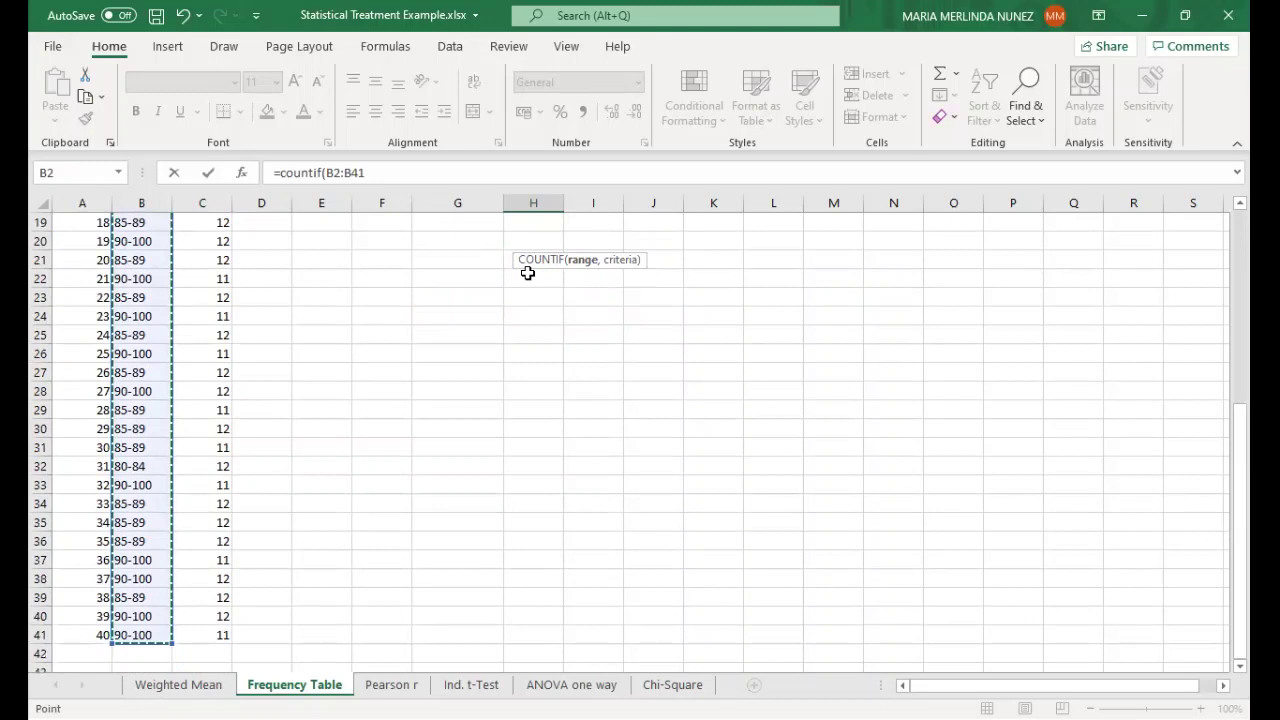
{"action": "type", "text": ","}
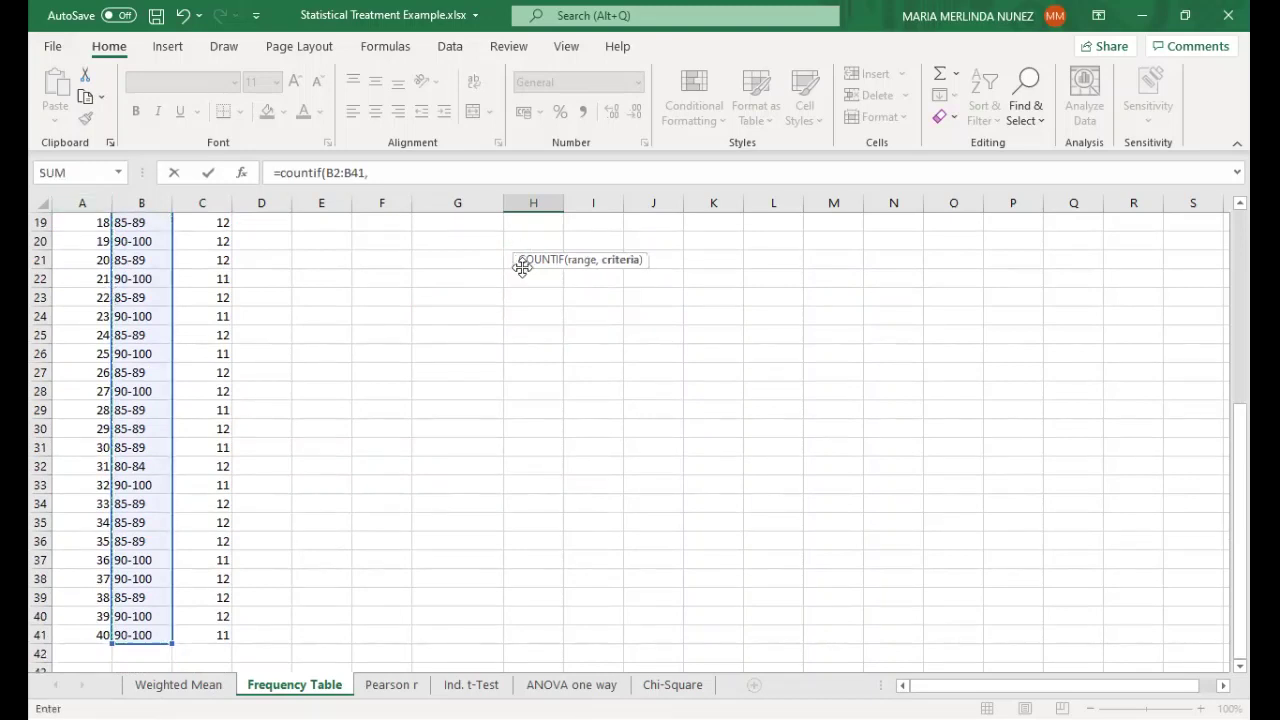
{"action": "scroll", "coordinate": [522, 275], "scroll_direction": "up", "scroll_amount": 6}
{"action": "left_click", "coordinate": [443, 260]}
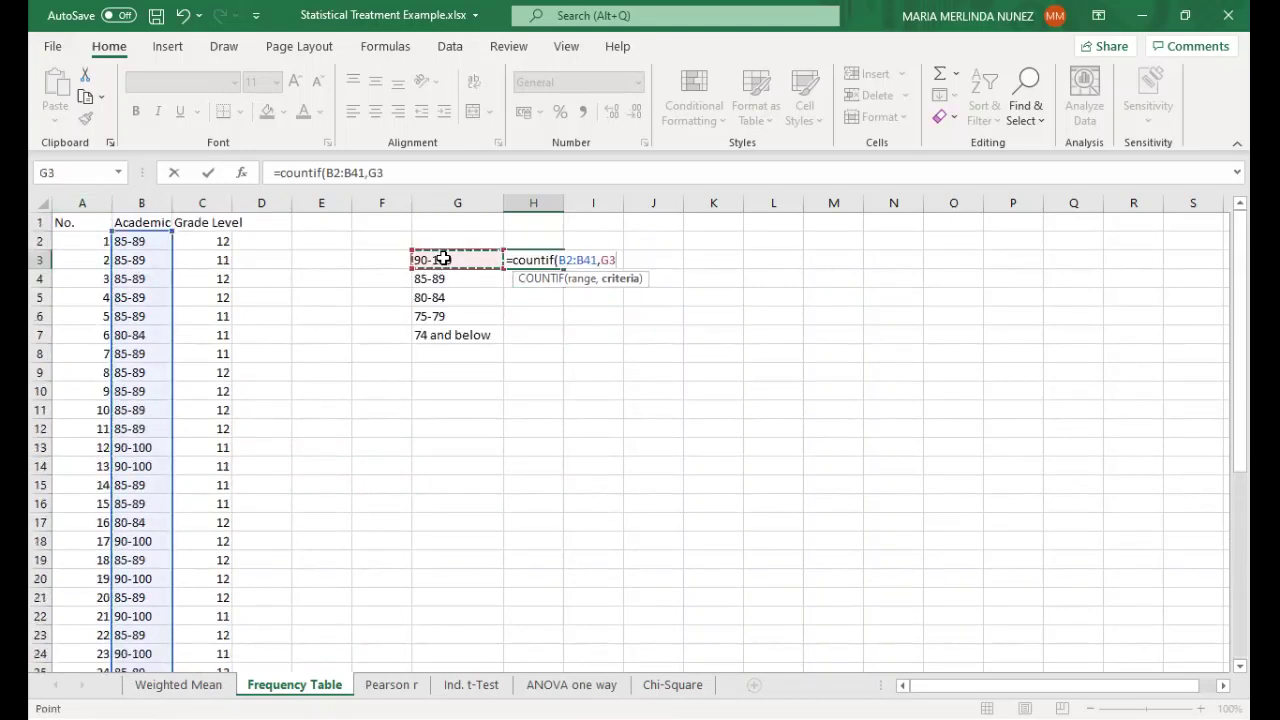
{"action": "type", "text": ")"}
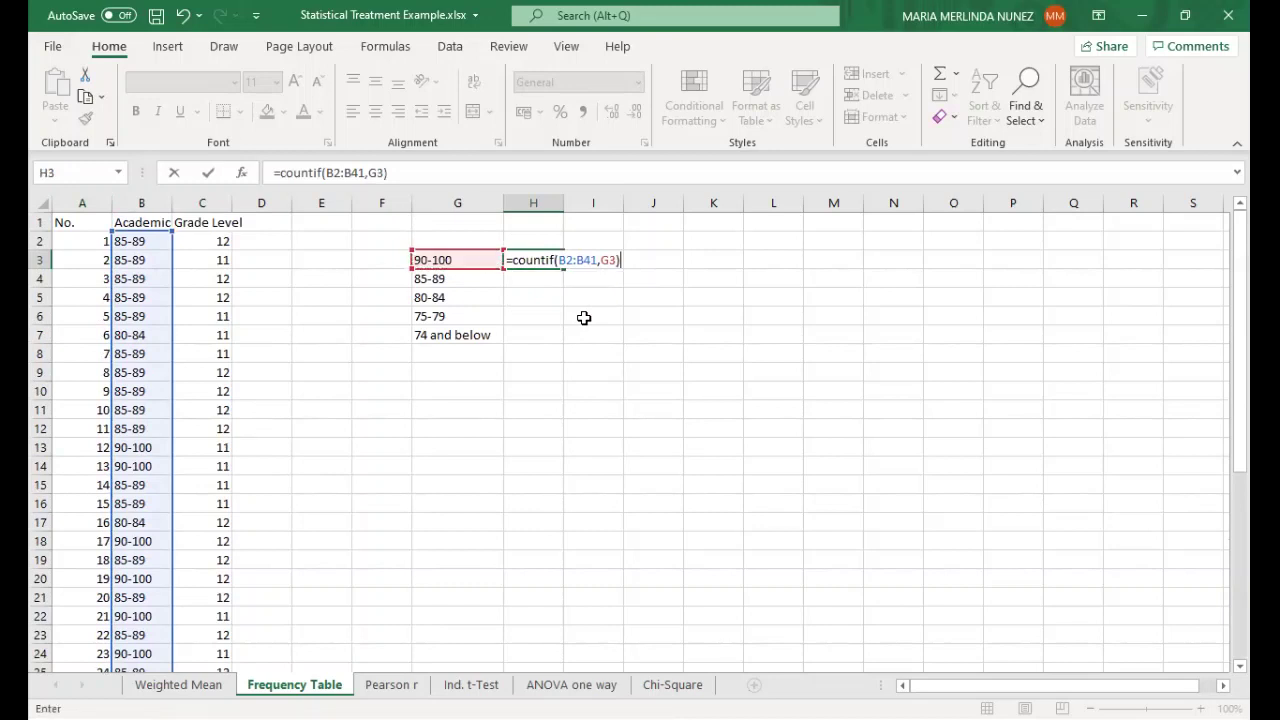
{"action": "key", "text": "Return"}
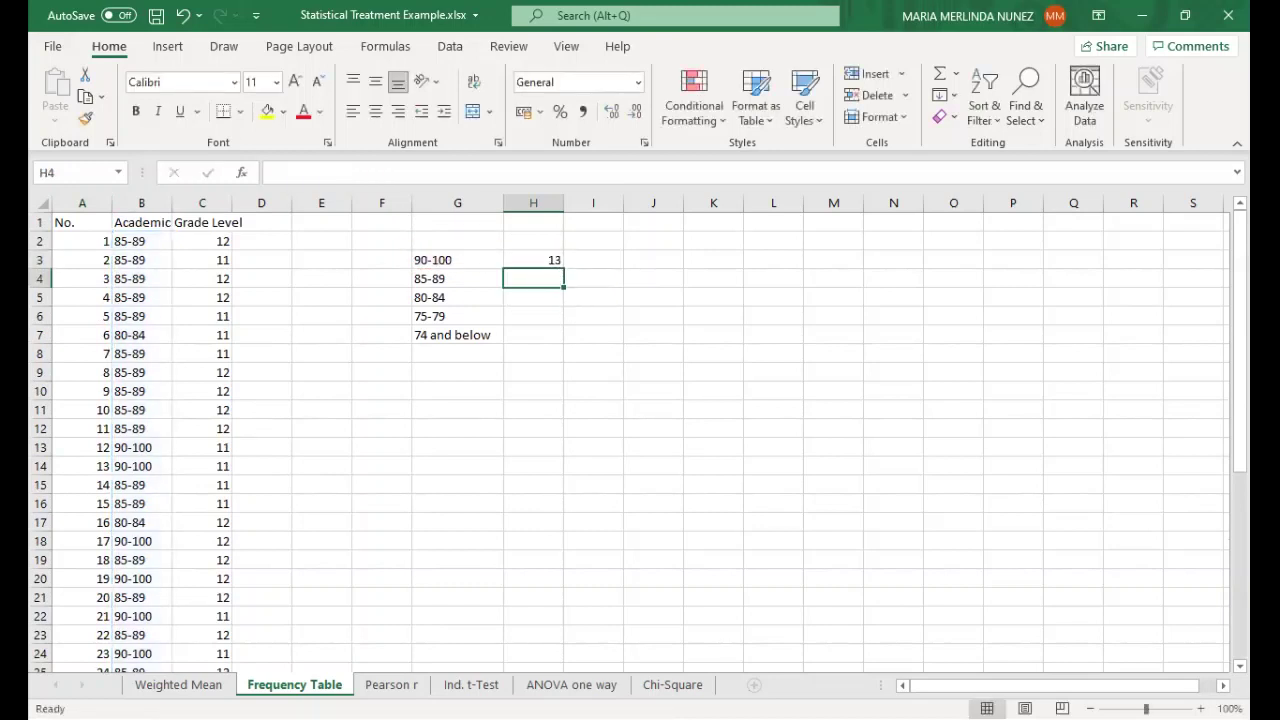
{"action": "left_click", "coordinate": [541, 262]}
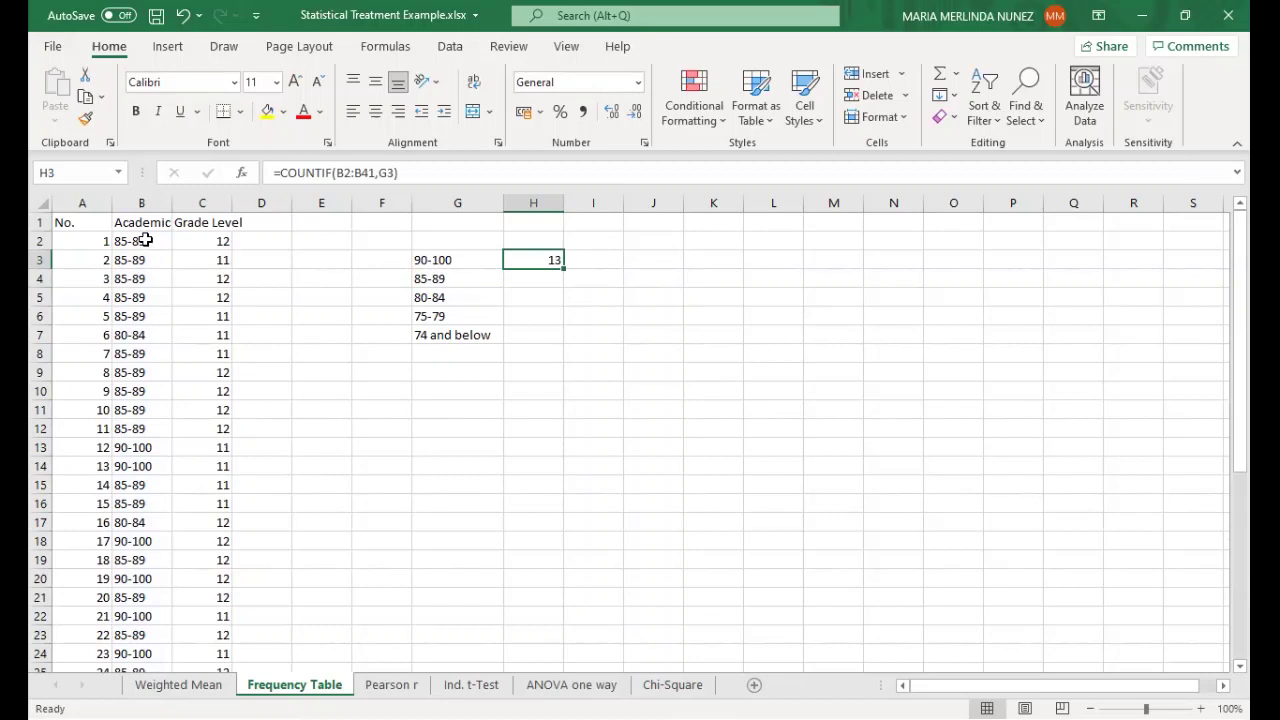
{"action": "left_click", "coordinate": [456, 258]}
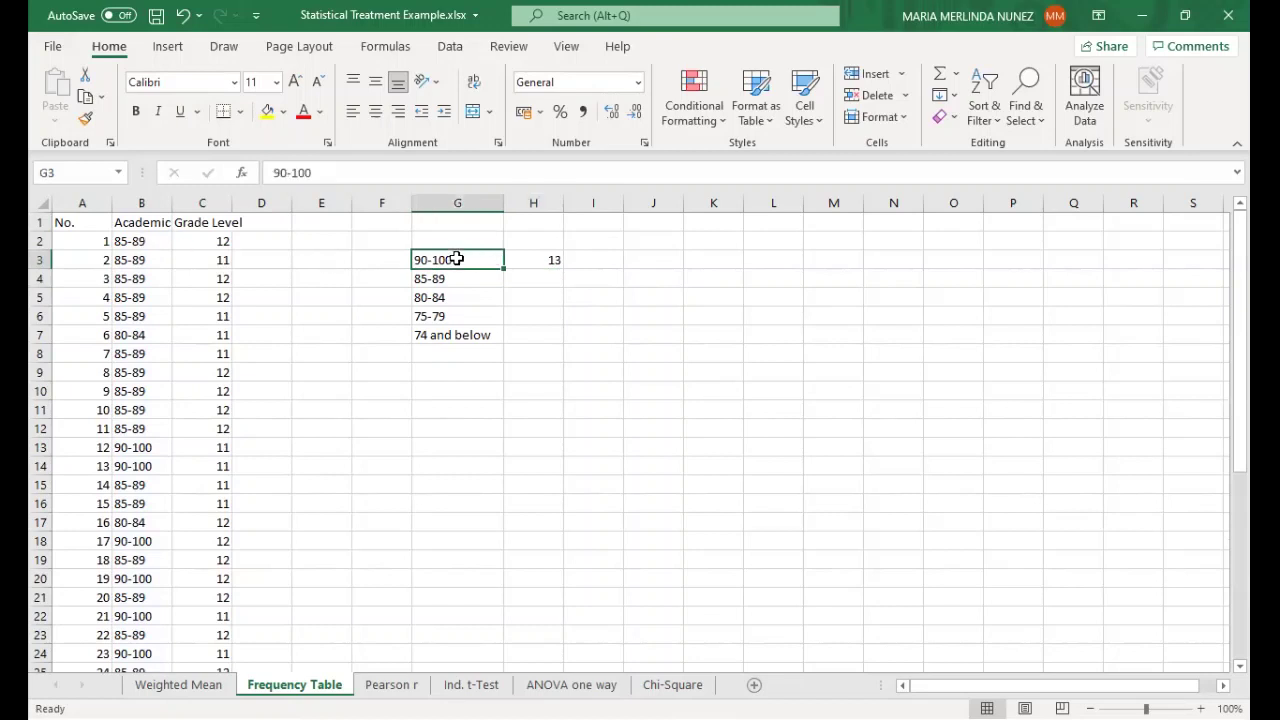
Step: Count the 85-89 grades in H4 with the formula =COUNTIF(B2:B41,G4)
{"action": "left_click", "coordinate": [535, 279]}
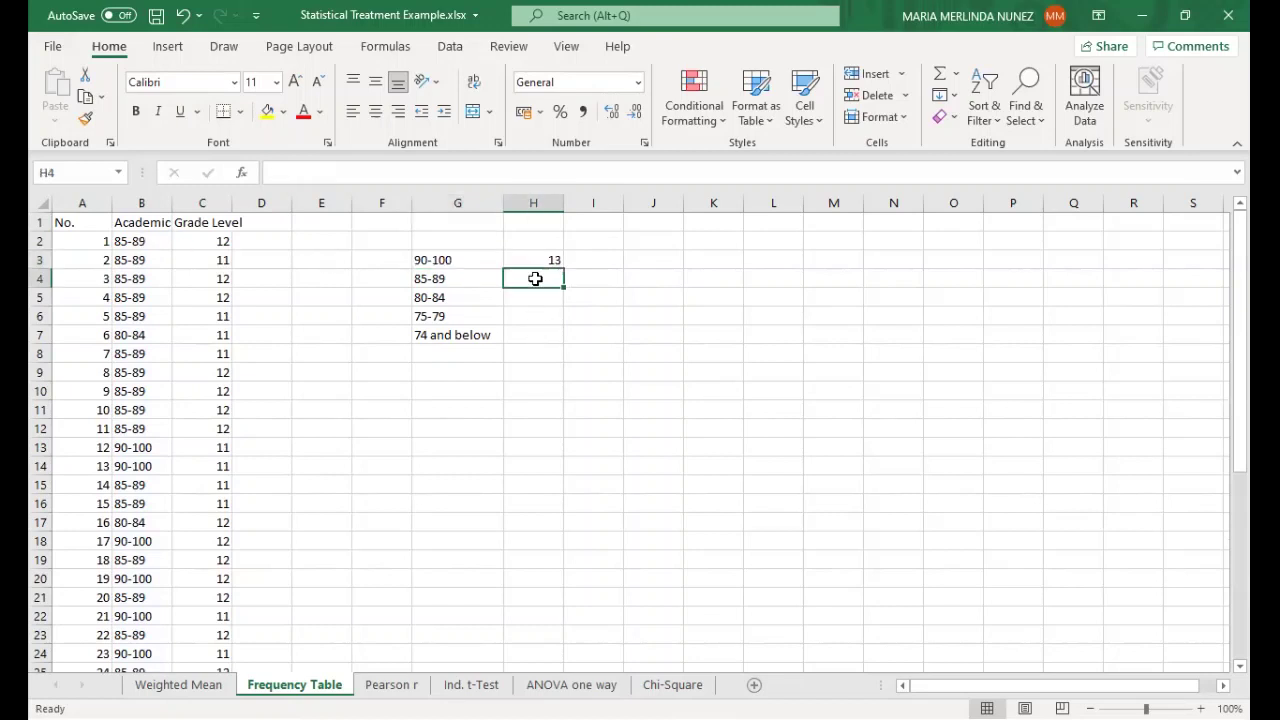
{"action": "type", "text": "="}
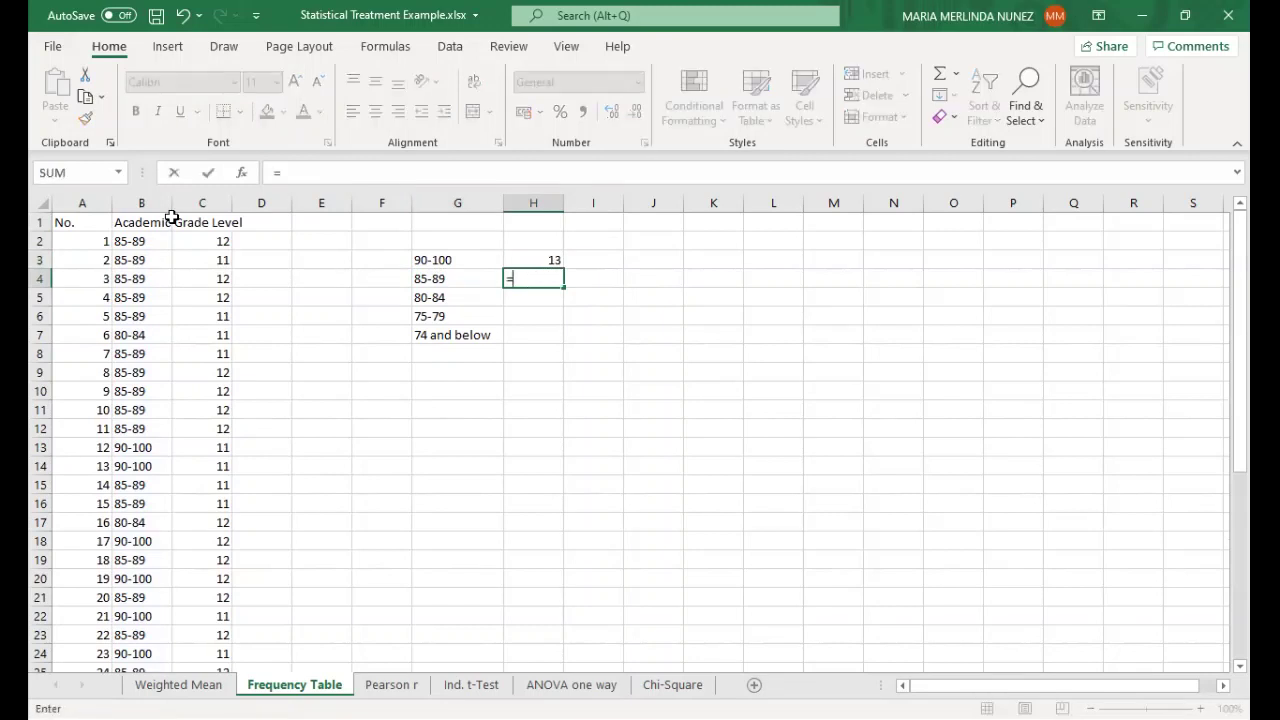
{"action": "type", "text": "countif("}
{"action": "left_click", "coordinate": [139, 245]}
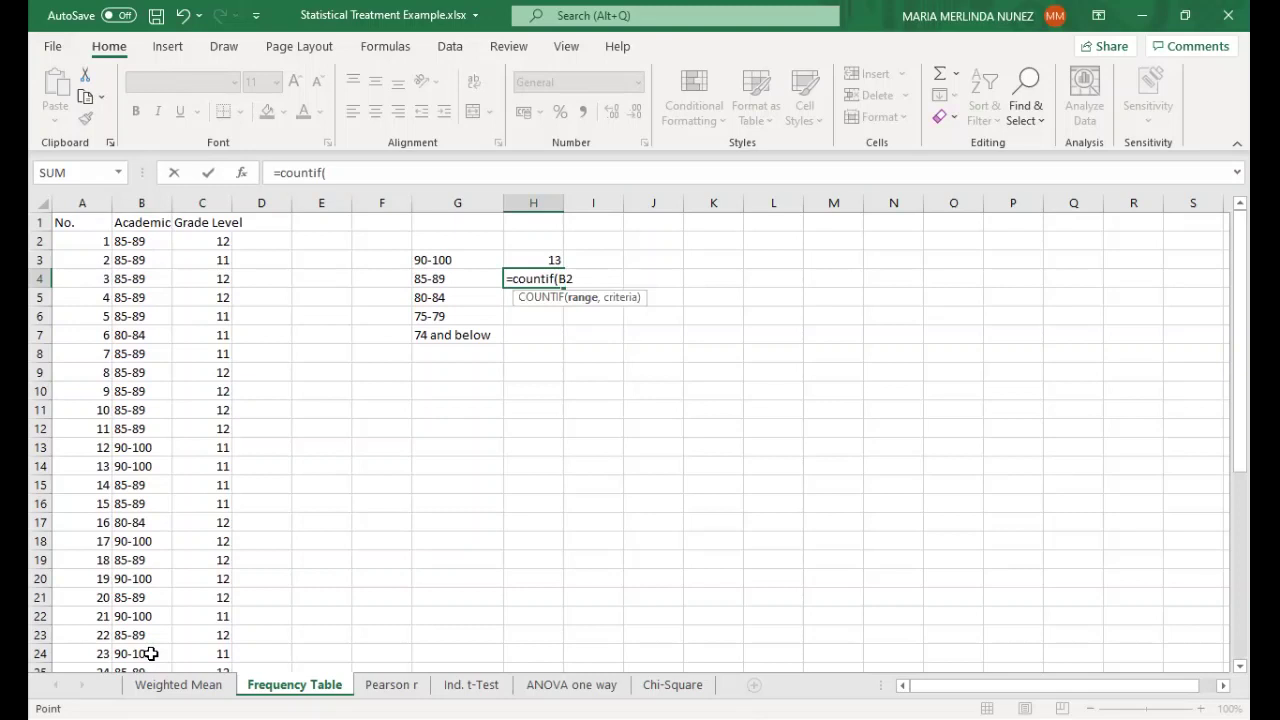
{"action": "key", "text": "ctrl+shift+Down"}
{"action": "type", "text": ","}
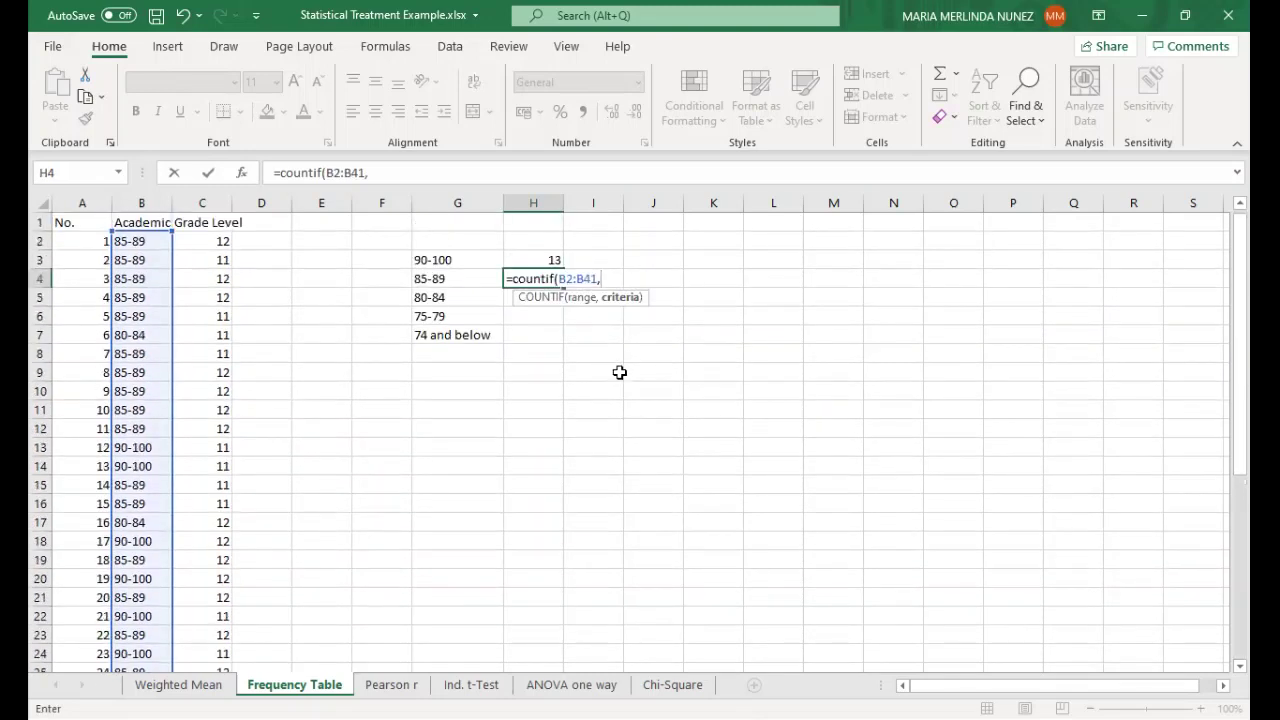
{"action": "left_click", "coordinate": [440, 279]}
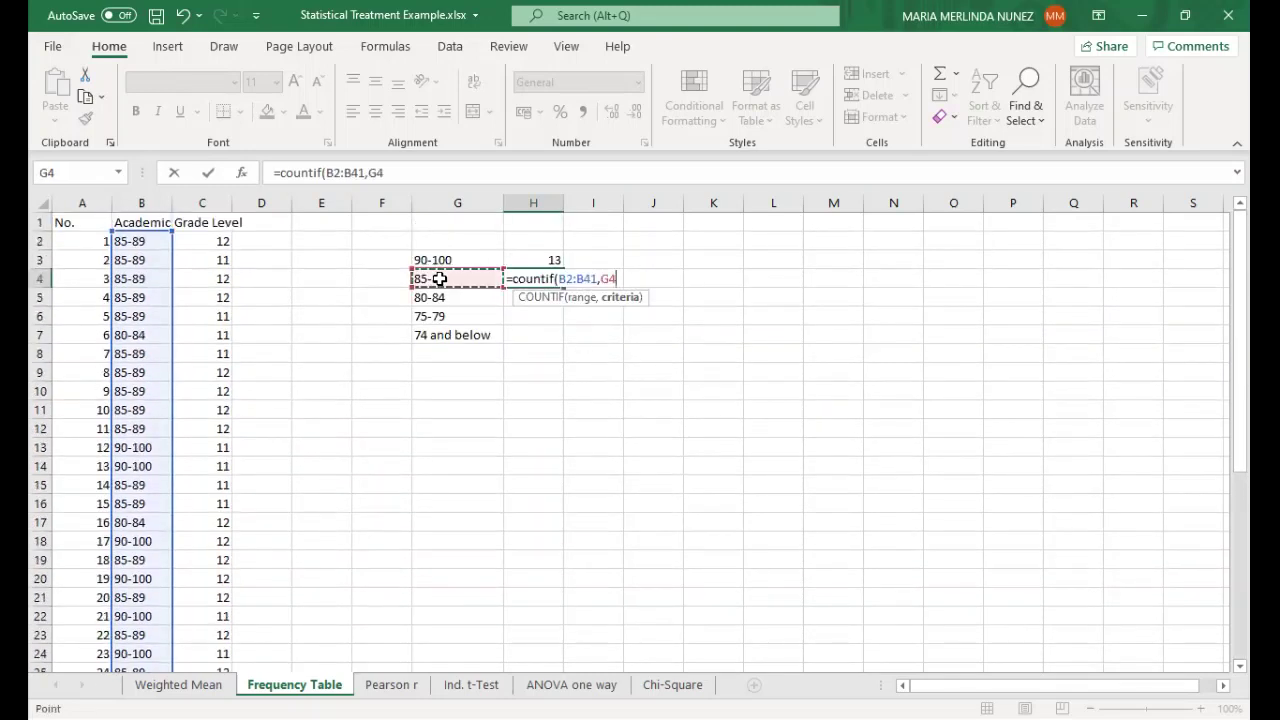
{"action": "type", "text": ")"}
{"action": "key", "text": "Return"}
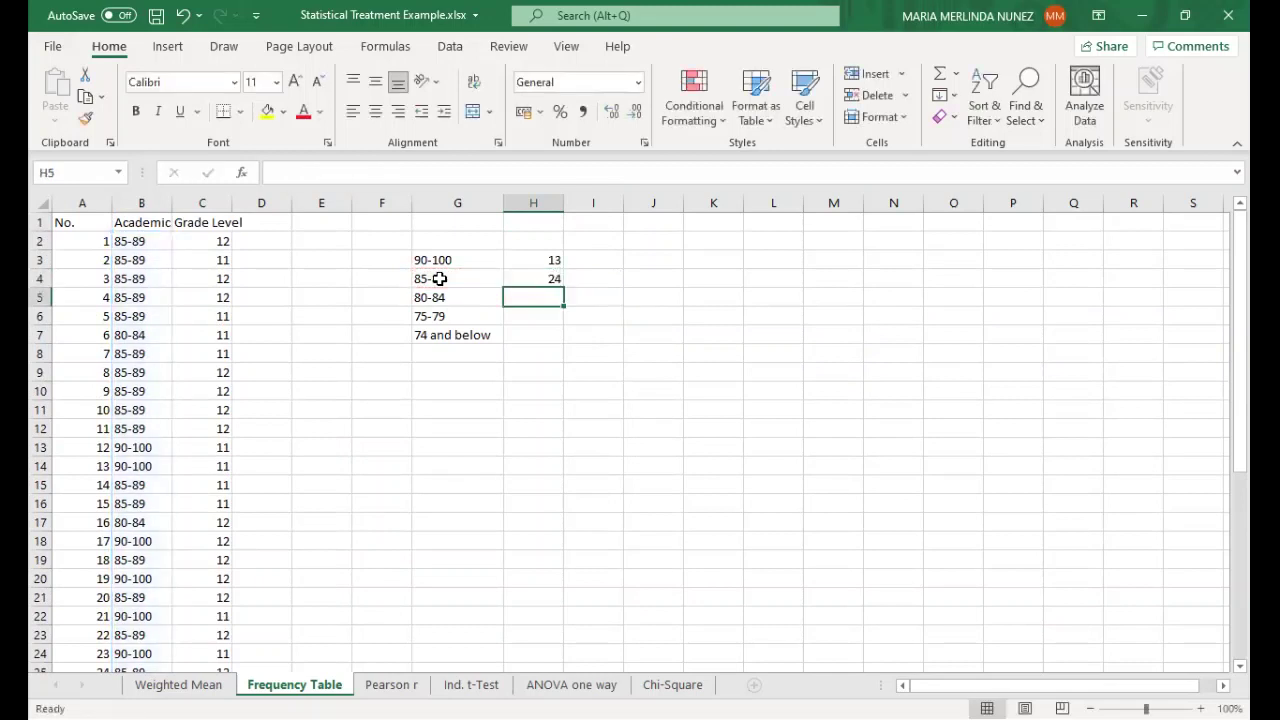
Step: Count the 80-84 grades in H5 with =COUNTIF(B2:B41,G5), and review the entered formula
{"action": "type", "text": "="}
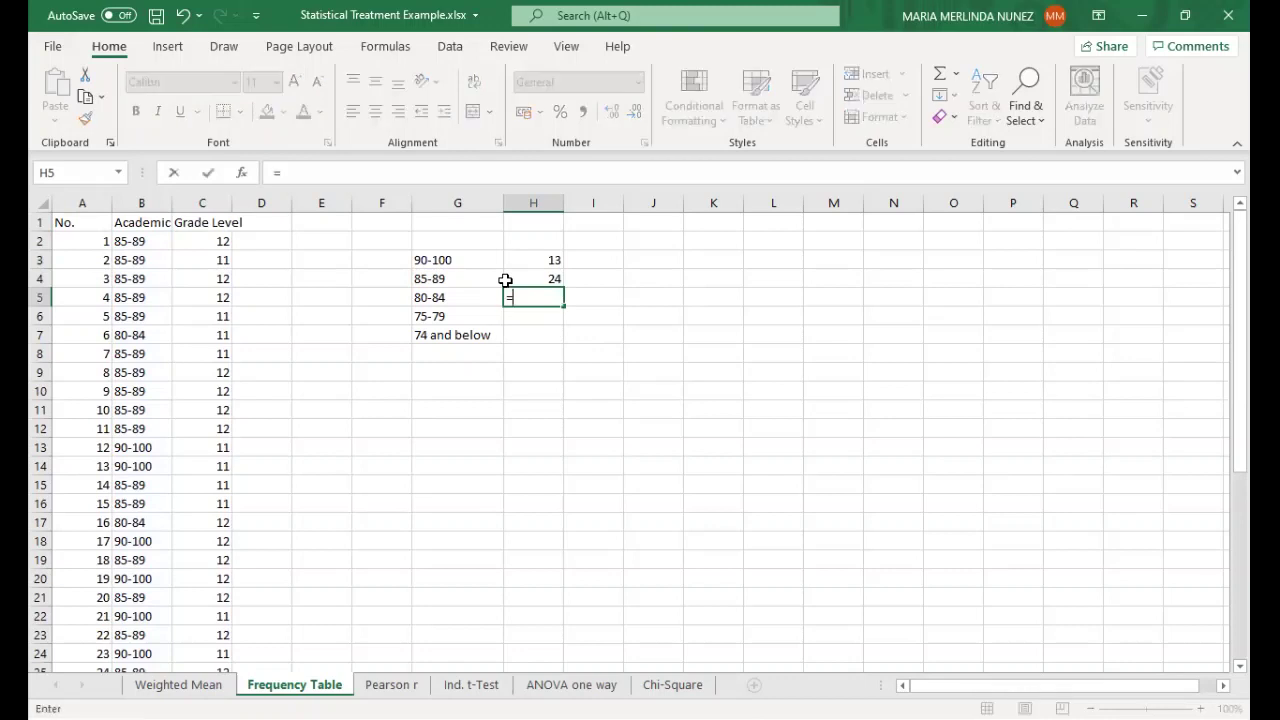
{"action": "type", "text": "countif"}
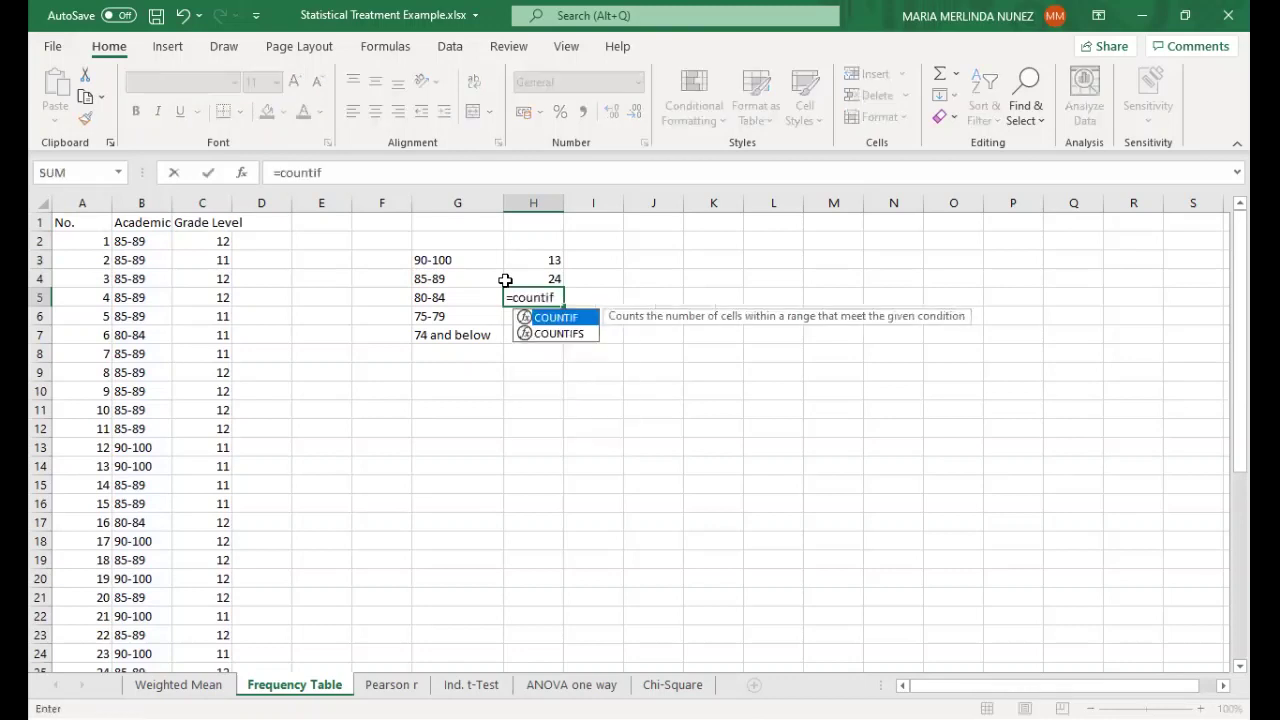
{"action": "type", "text": "("}
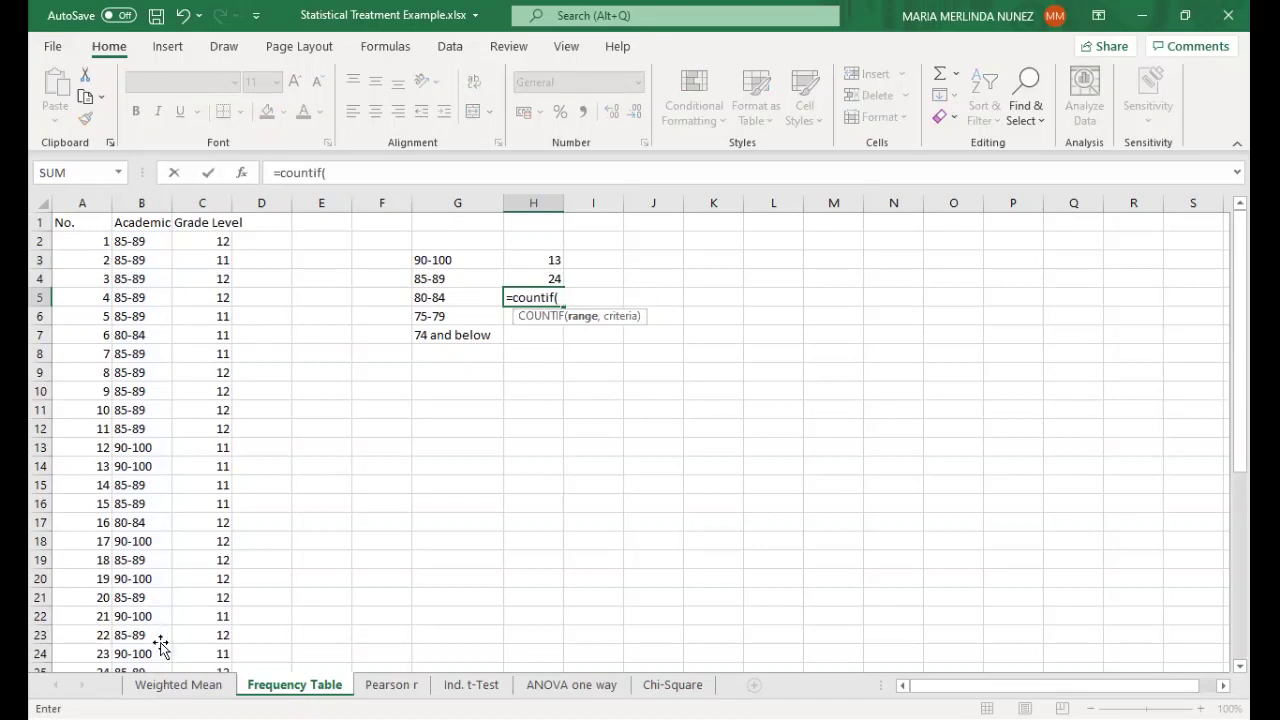
{"action": "type", "text": "B2:B41,"}
{"action": "left_click", "coordinate": [462, 297]}
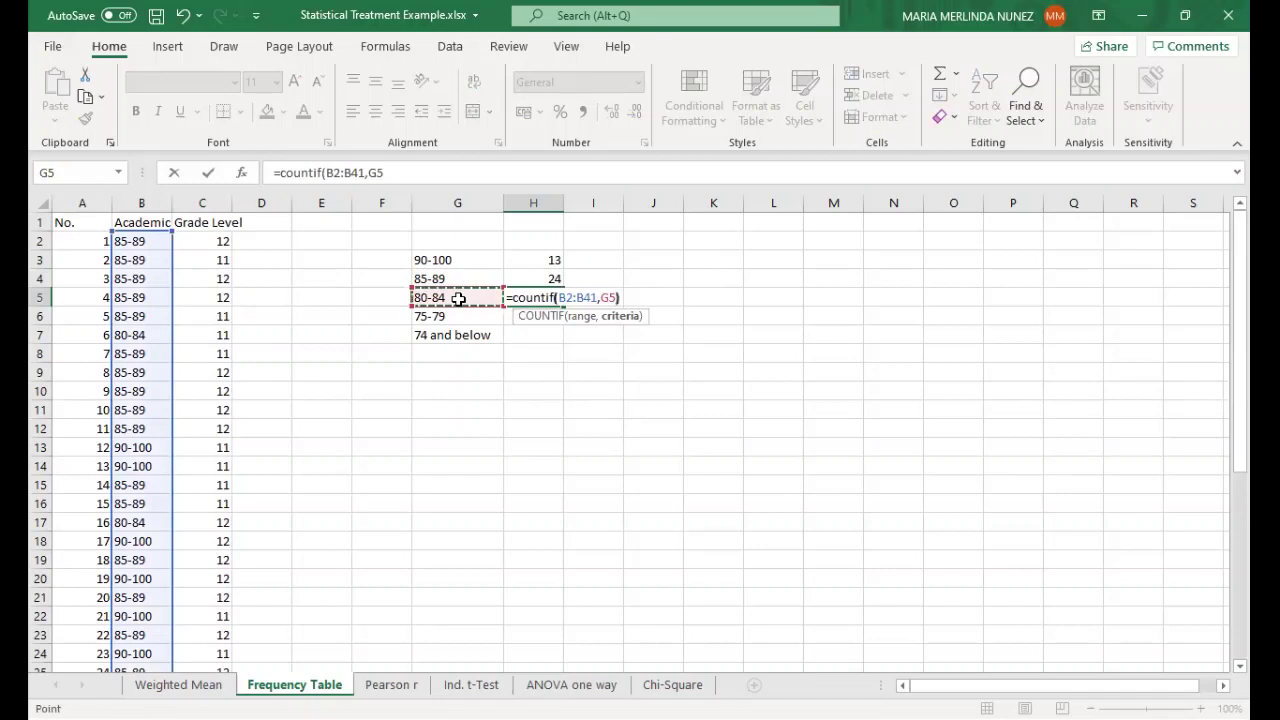
{"action": "key", "text": "Return"}
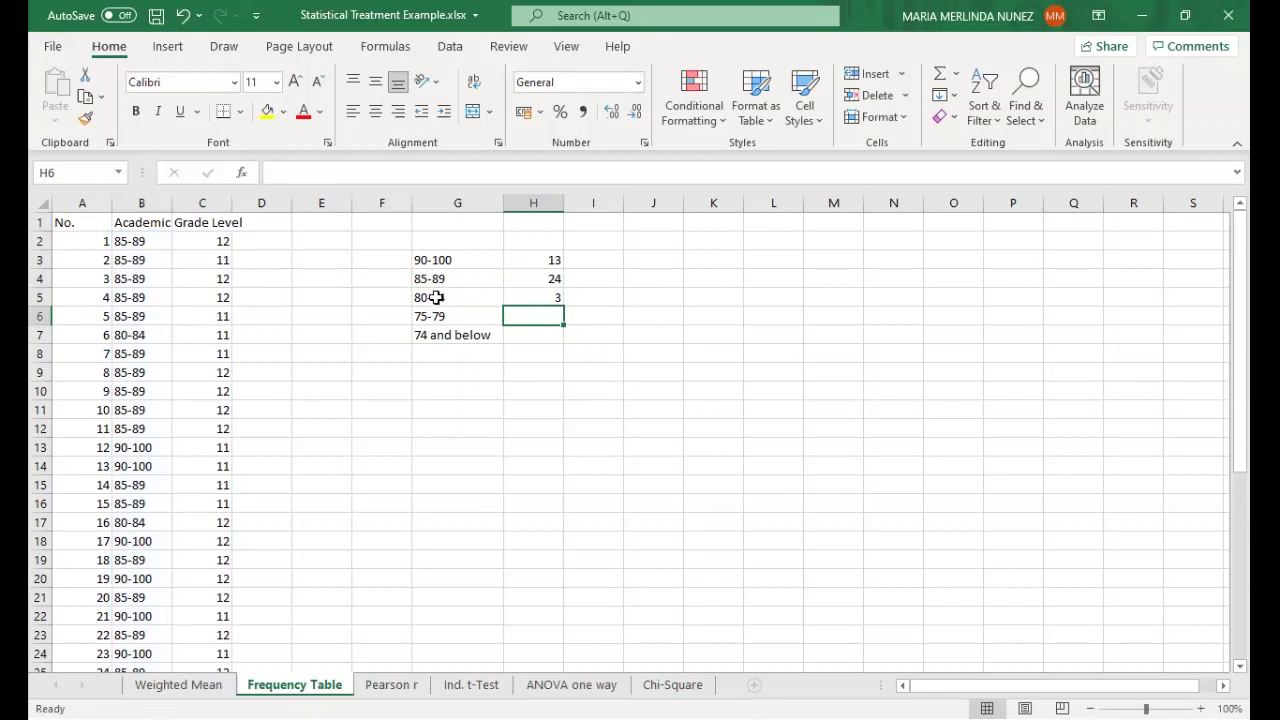
{"action": "left_click", "coordinate": [551, 296]}
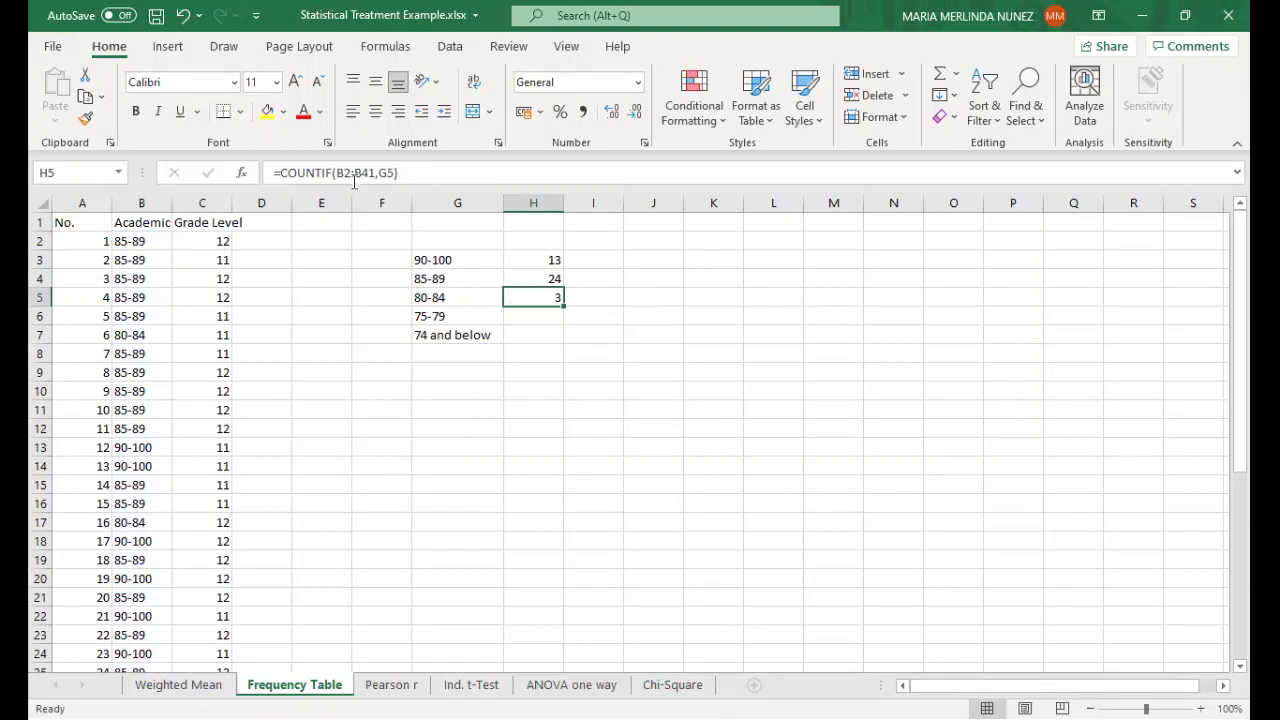
Step: Count the 75-79 grades in H6 with the formula =COUNTIF(B2:B41,G6)
{"action": "left_click", "coordinate": [548, 311]}
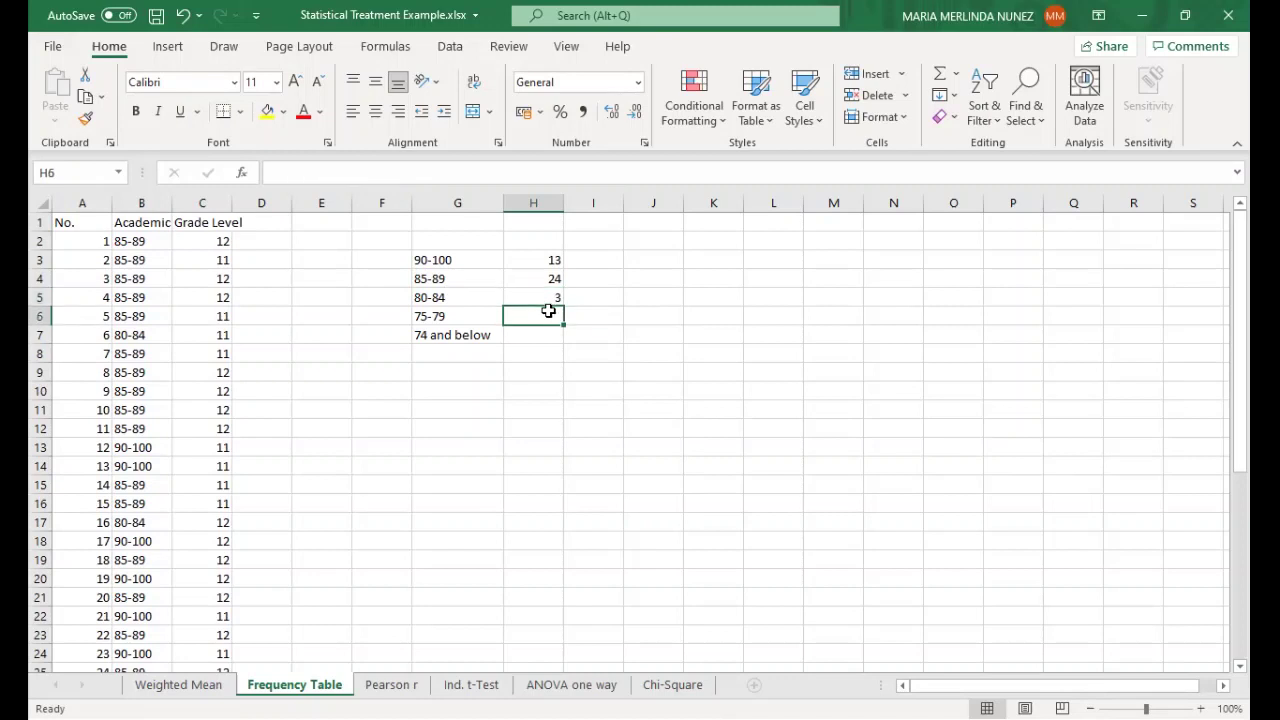
{"action": "type", "text": "="}
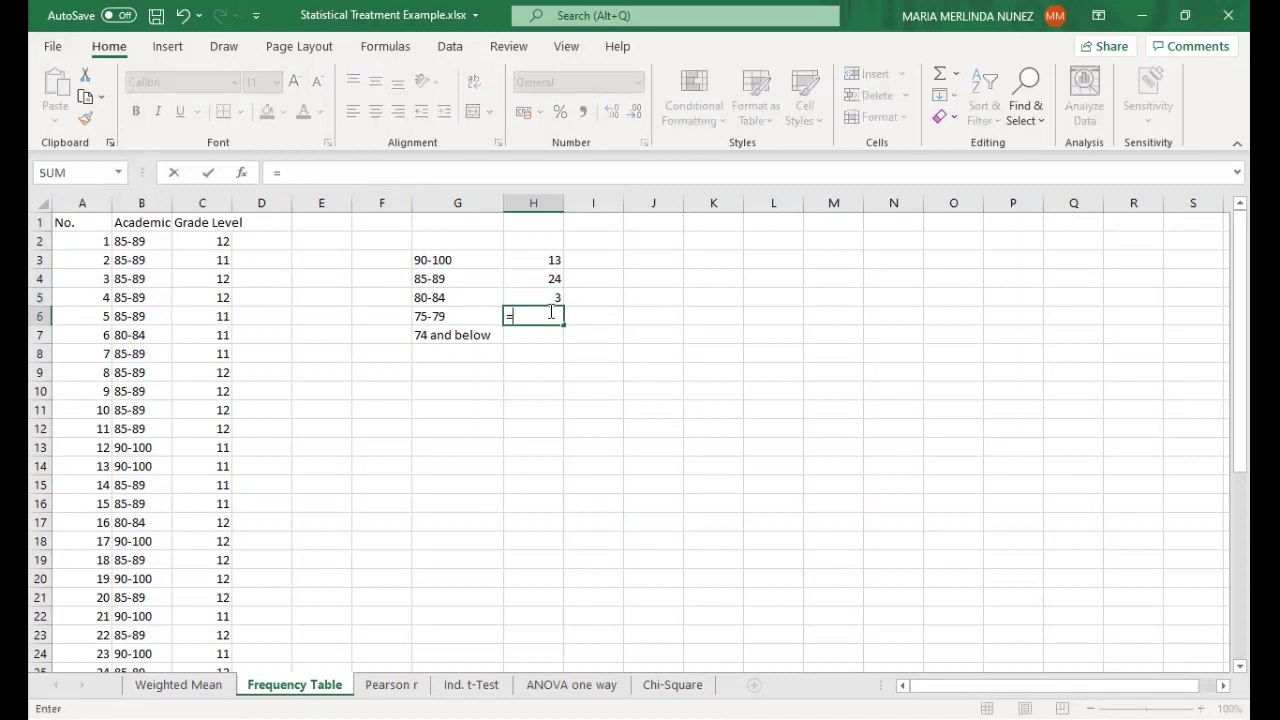
{"action": "type", "text": "countif("}
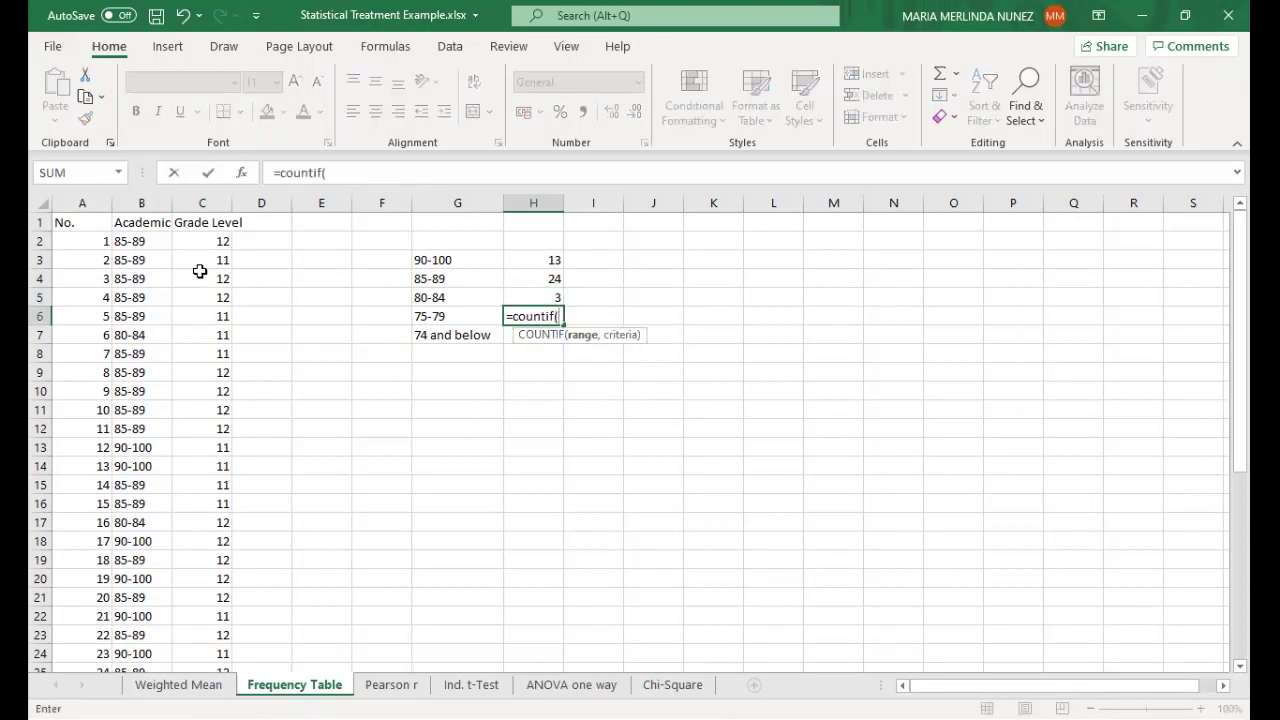
{"action": "left_click", "coordinate": [146, 240]}
{"action": "key", "text": "ctrl+shift+Down"}
{"action": "type", "text": ","}
{"action": "left_click", "coordinate": [447, 314]}
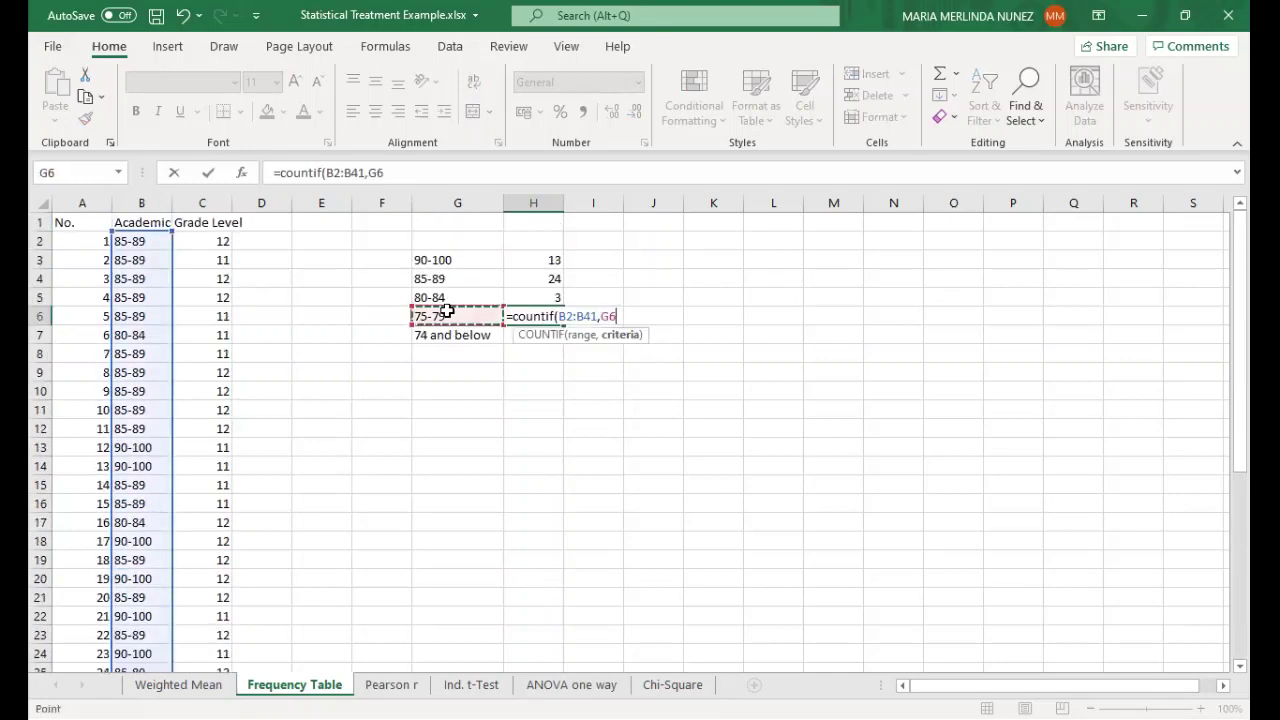
{"action": "type", "text": ")"}
{"action": "key", "text": "Return"}
Step: Count the 74-and-below grades in H7 with the formula =COUNTIF(B2:B41,G7)
{"action": "type", "text": "="}
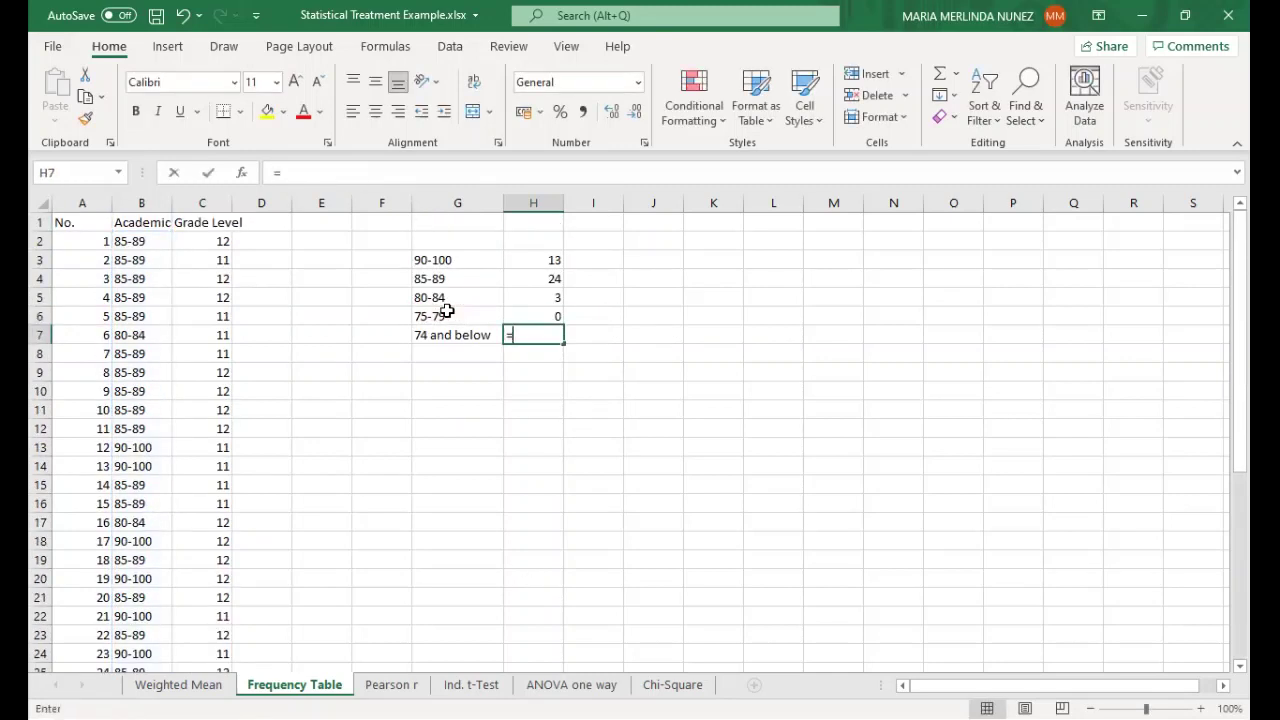
{"action": "type", "text": "count"}
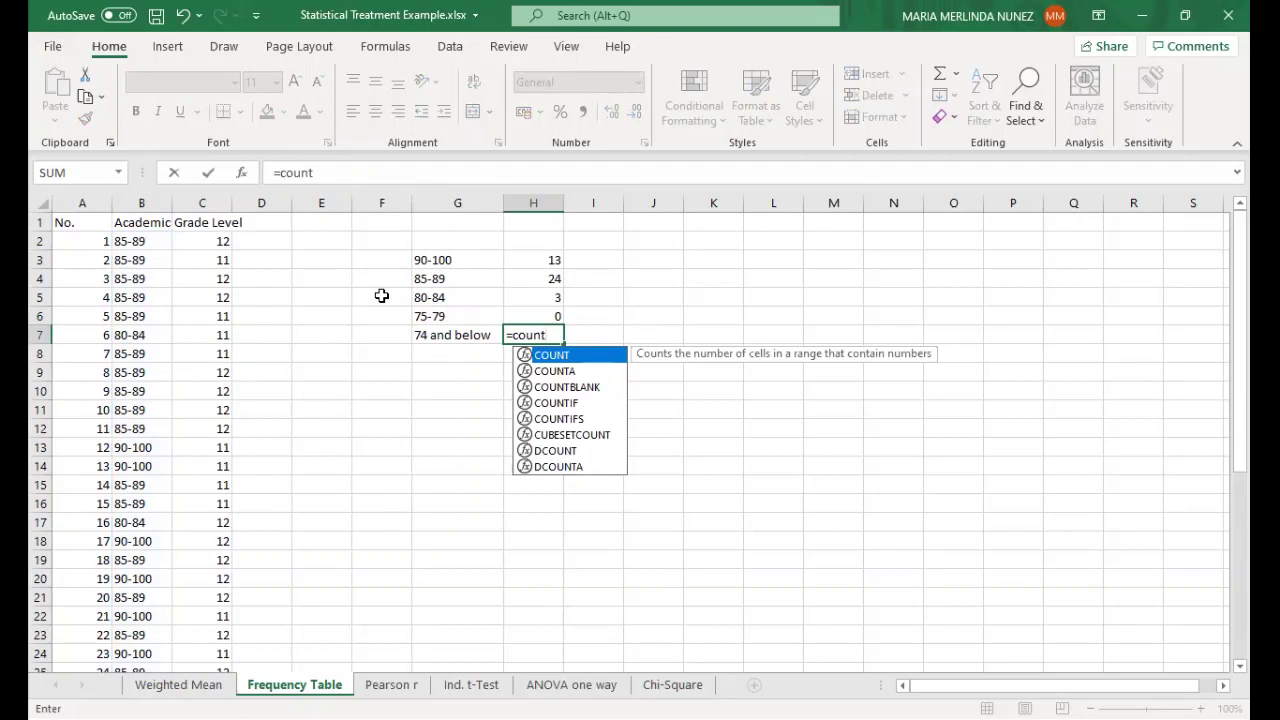
{"action": "type", "text": "if("}
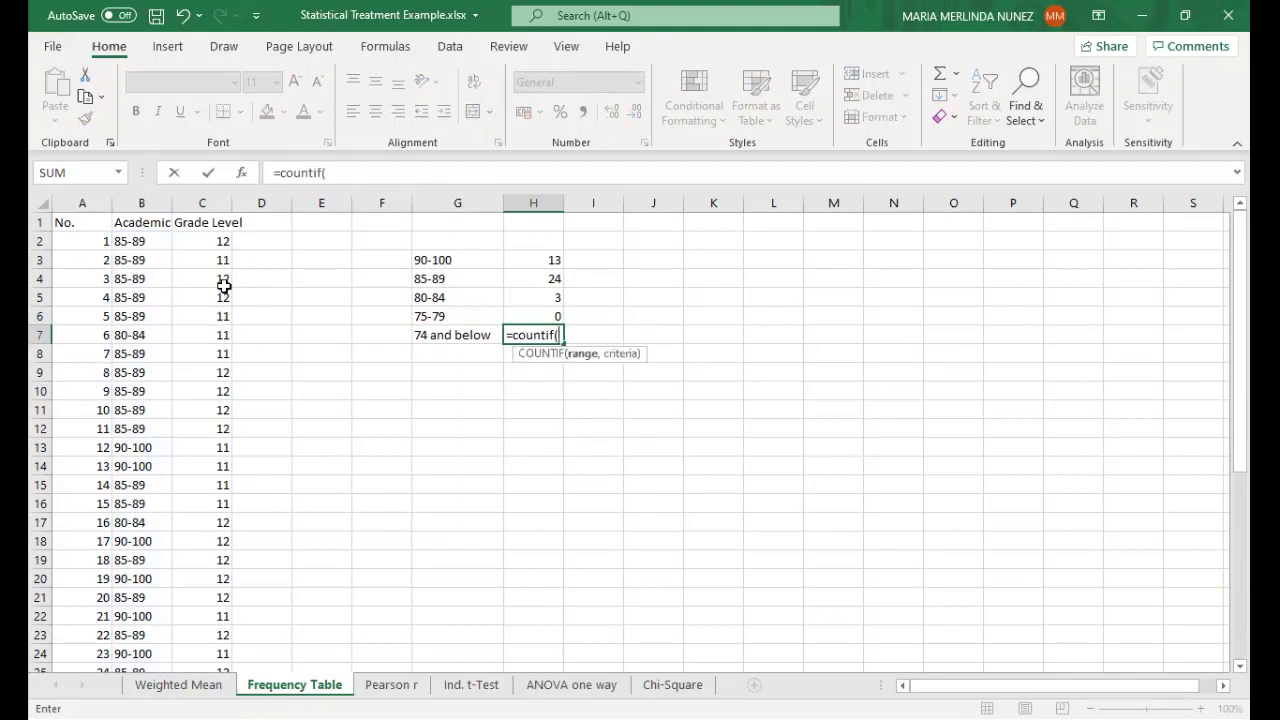
{"action": "left_click", "coordinate": [160, 241]}
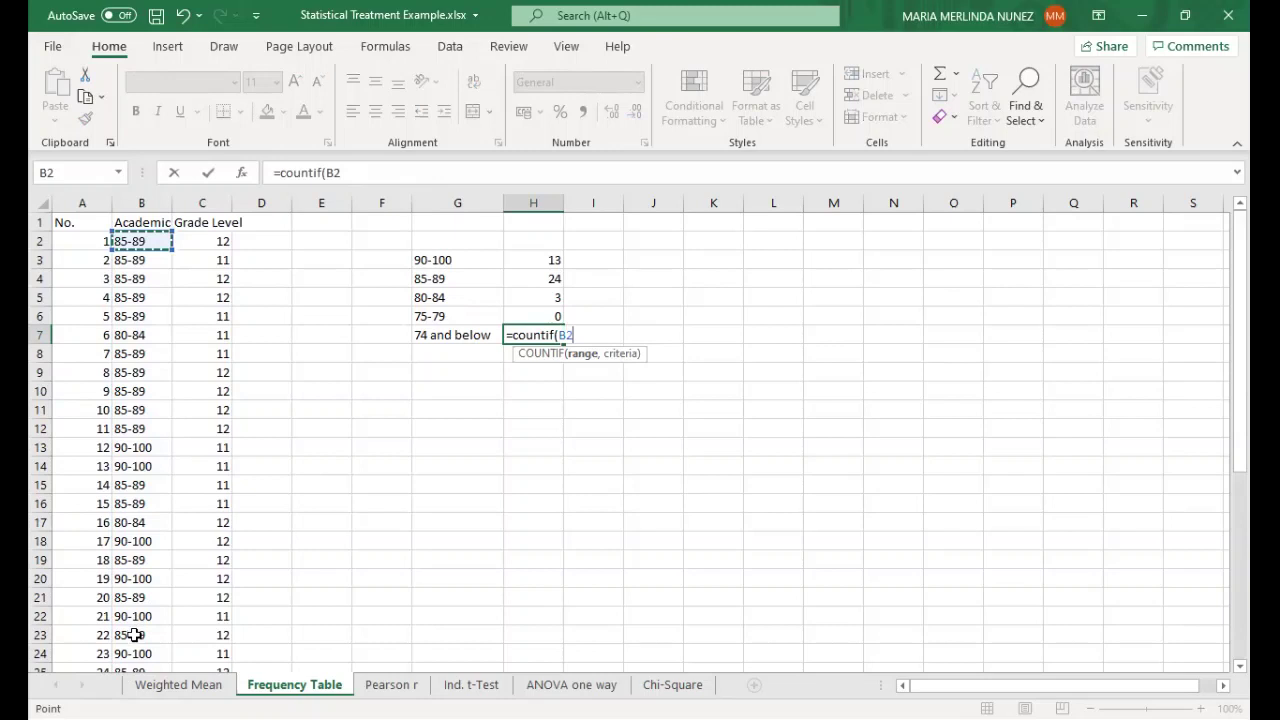
{"action": "key", "text": "ctrl+shift+Down"}
{"action": "type", "text": ",0)"}
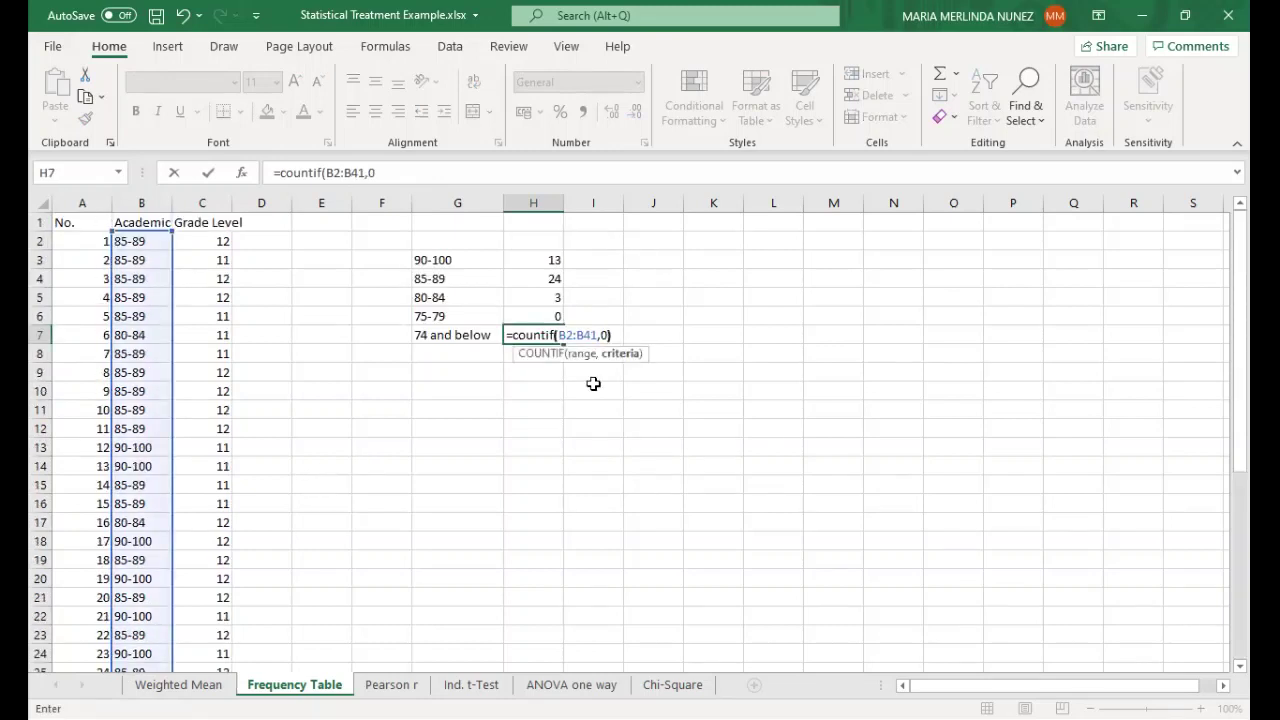
{"action": "key", "text": "BackSpace"}
{"action": "key", "text": "BackSpace"}
{"action": "left_click", "coordinate": [449, 336]}
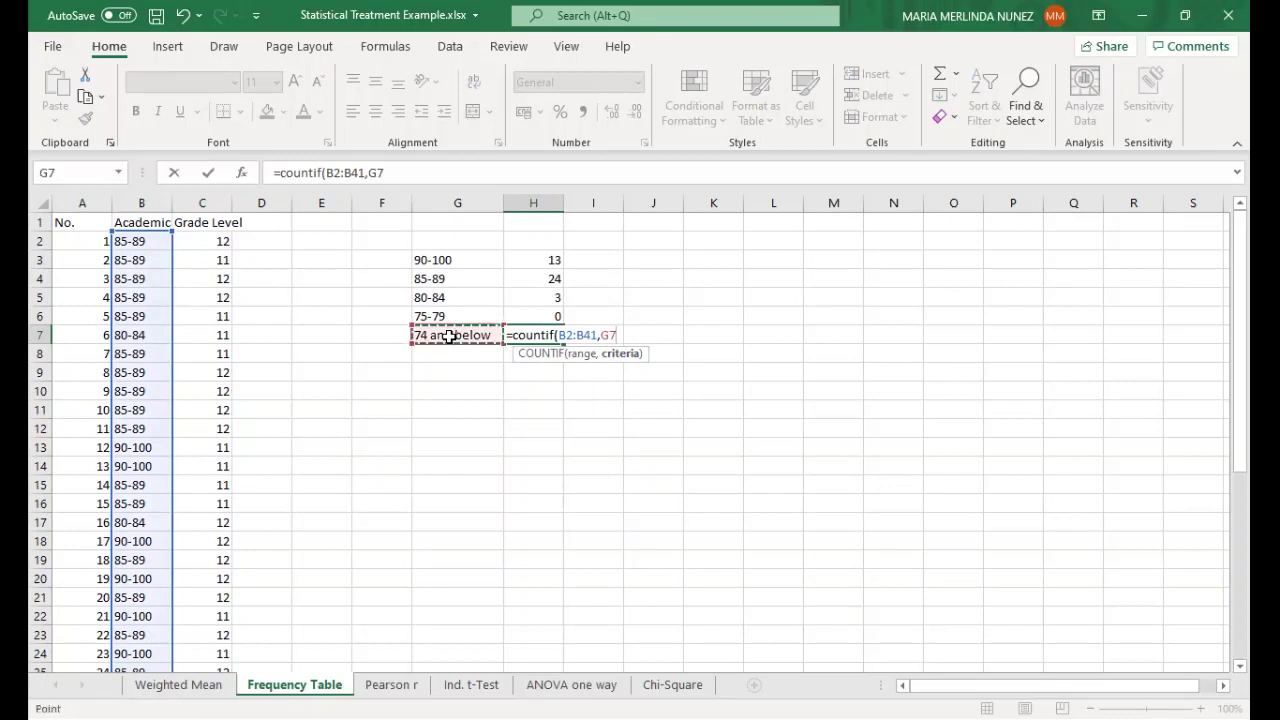
{"action": "type", "text": ")"}
{"action": "key", "text": "Return"}
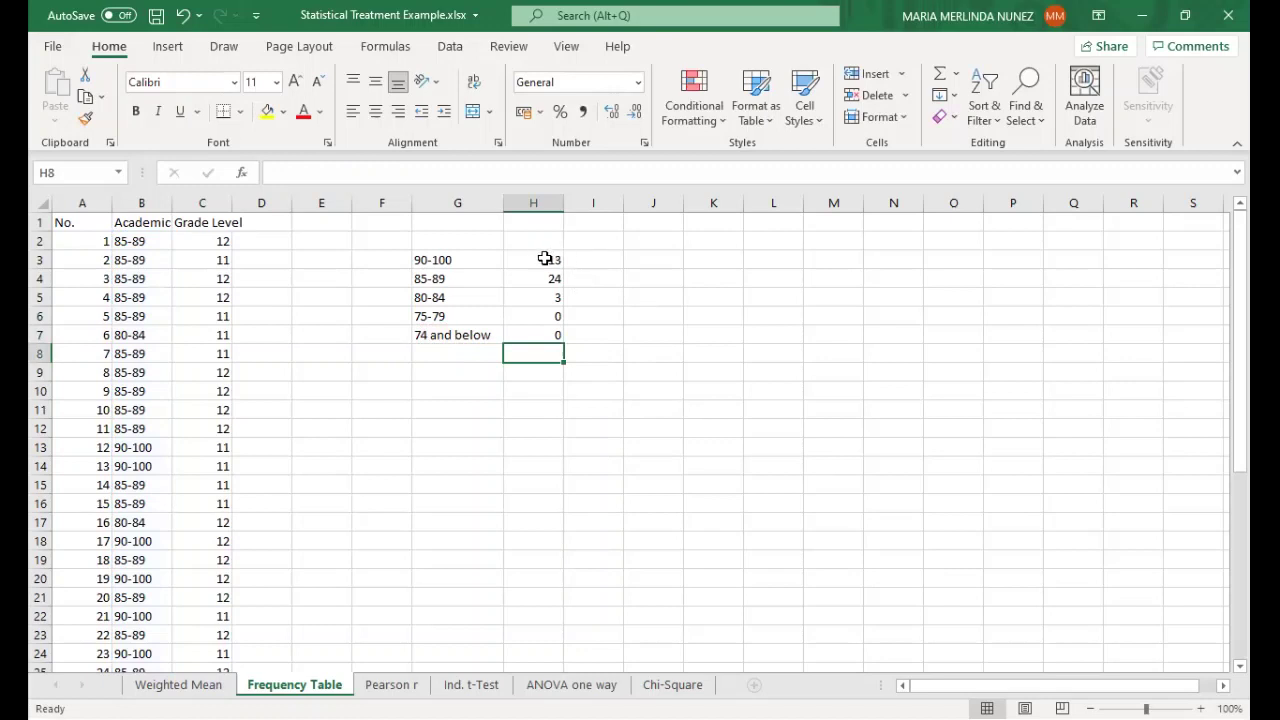
Step: Total the grade frequencies in H8 with the formula =SUM(H3:H7)
{"action": "type", "text": "=s"}
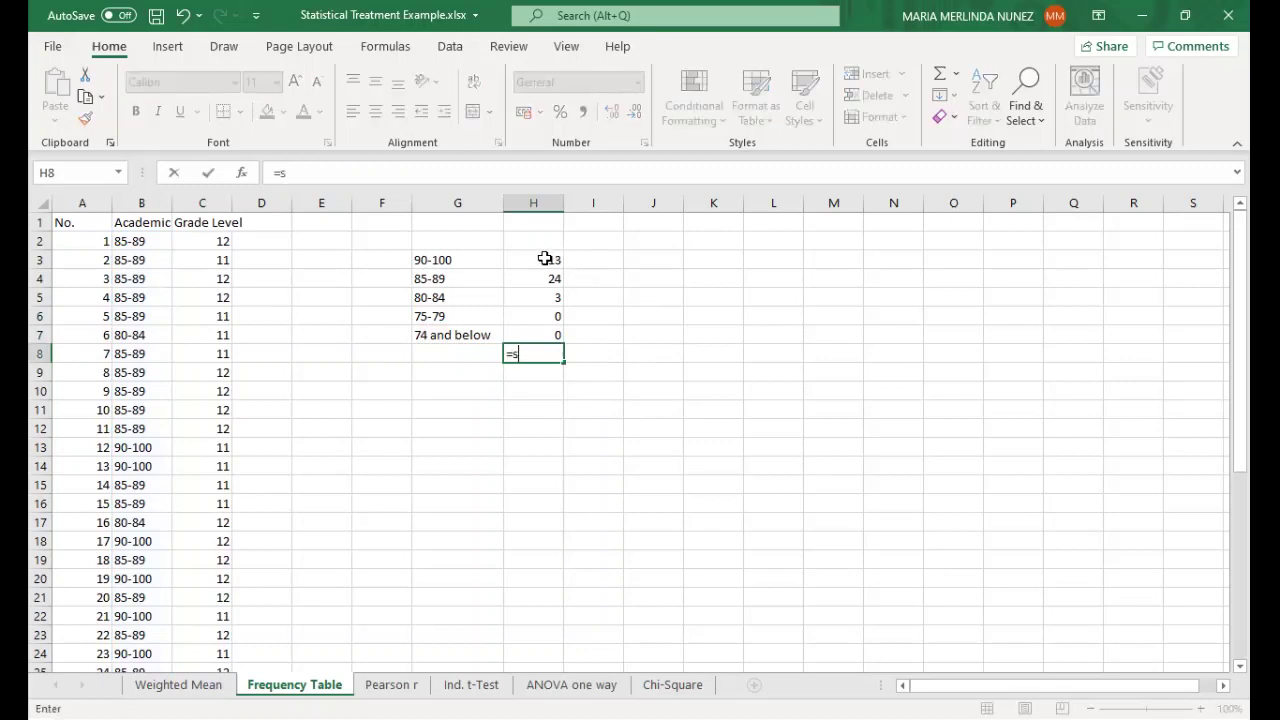
{"action": "type", "text": "um("}
{"action": "left_click_drag", "start_coordinate": [545, 259], "coordinate": [542, 335]}
{"action": "type", "text": ")"}
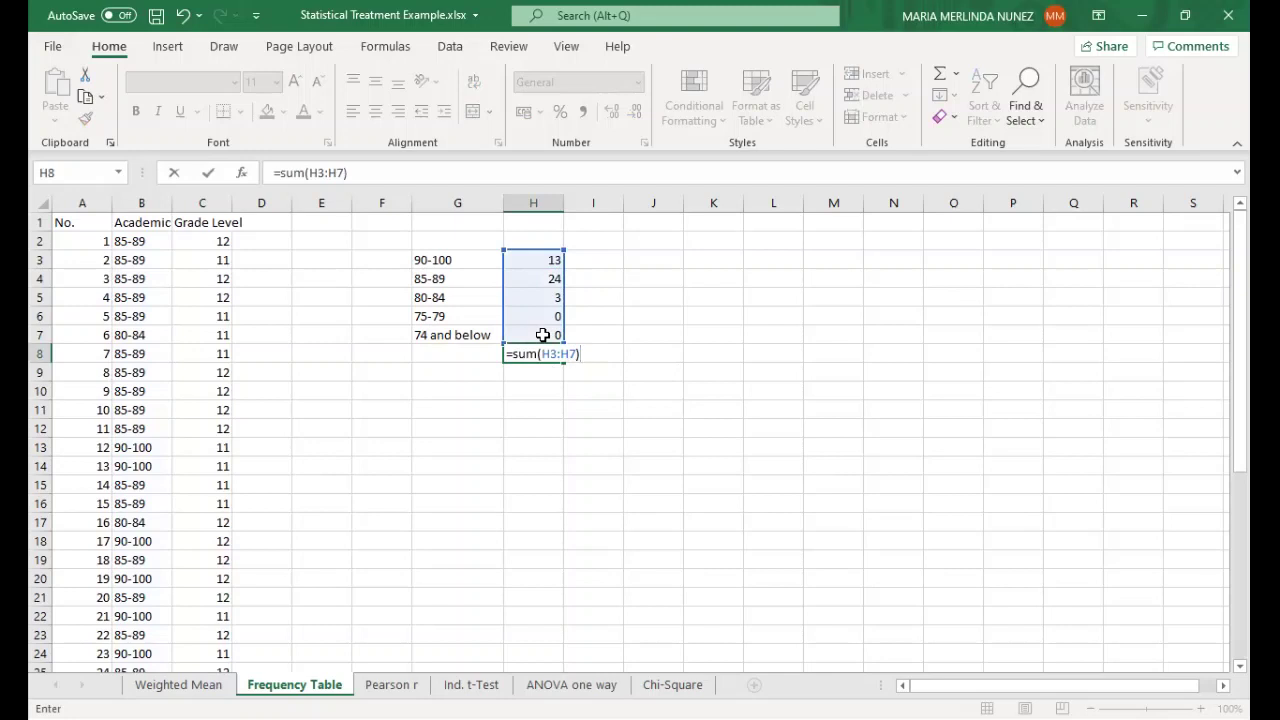
{"action": "key", "text": "Return"}
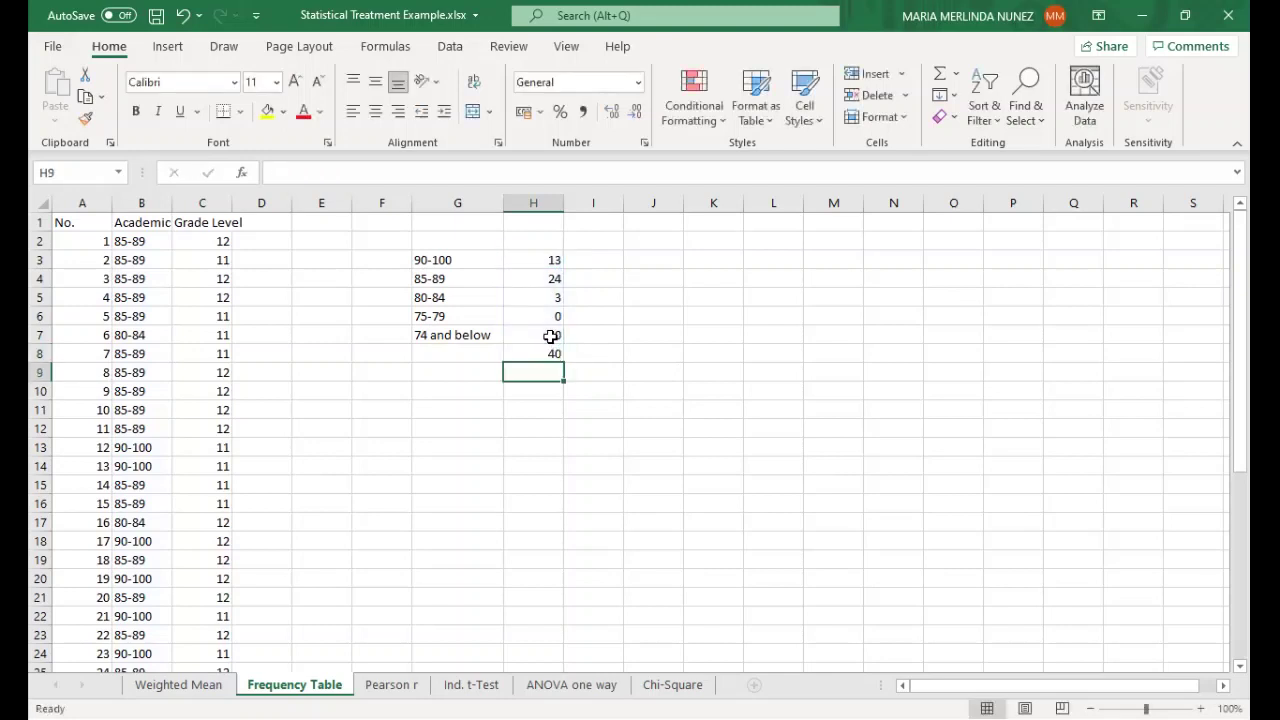
Step: Check the total in H8 against the last respondent number in column A
{"action": "left_click", "coordinate": [551, 350]}
{"action": "scroll", "coordinate": [250, 486], "scroll_direction": "down", "scroll_amount": 20}
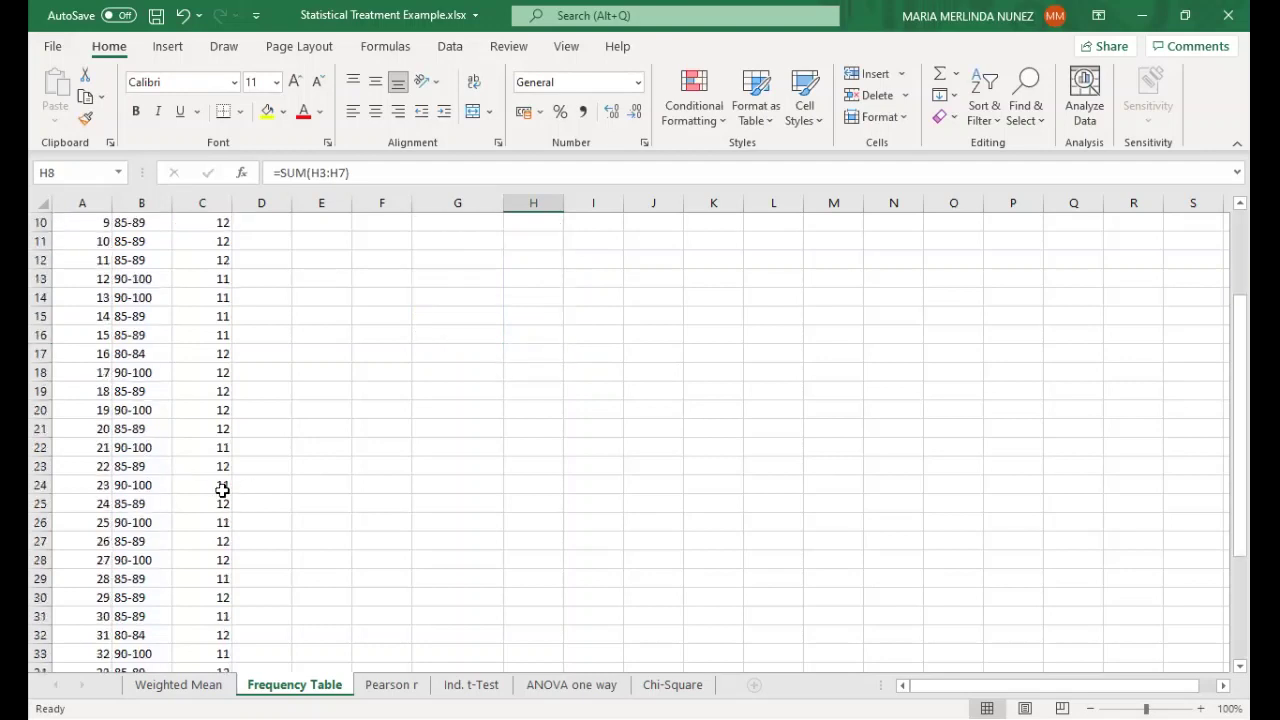
{"action": "scroll", "coordinate": [89, 421], "scroll_direction": "up", "scroll_amount": 11}
{"action": "left_click", "coordinate": [82, 297]}
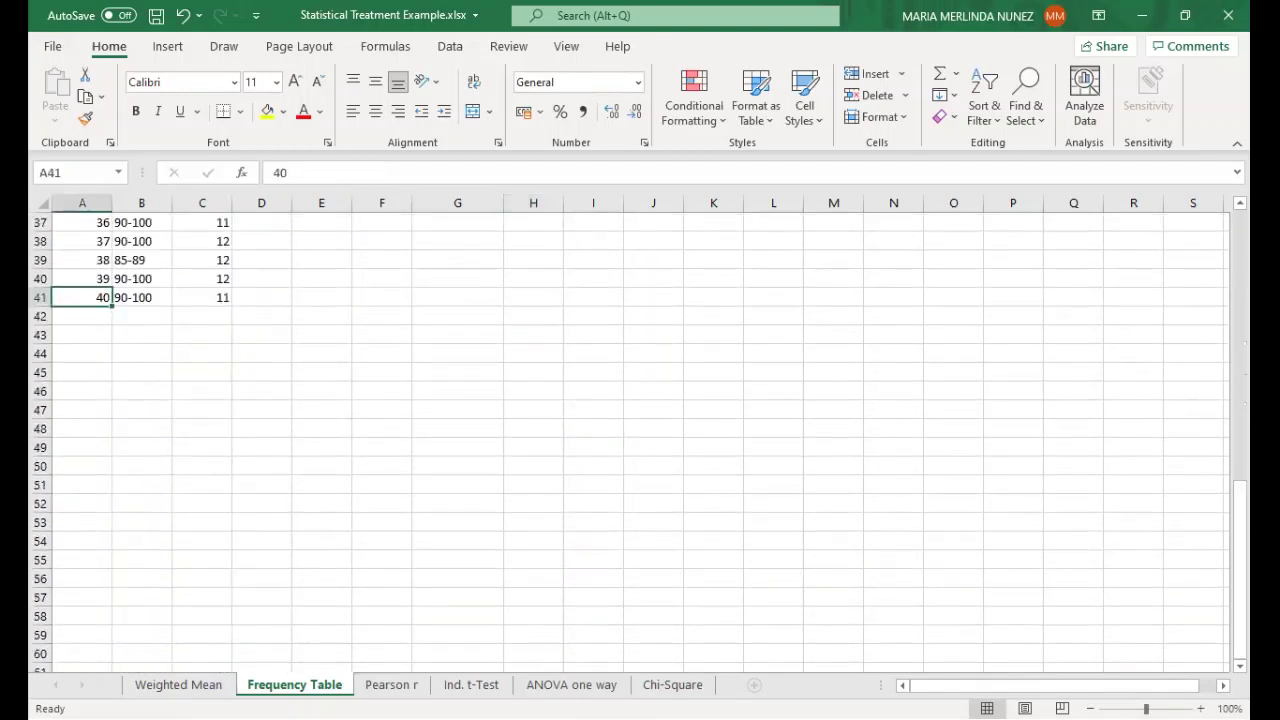
{"action": "scroll", "coordinate": [544, 270], "scroll_direction": "up", "scroll_amount": 12}
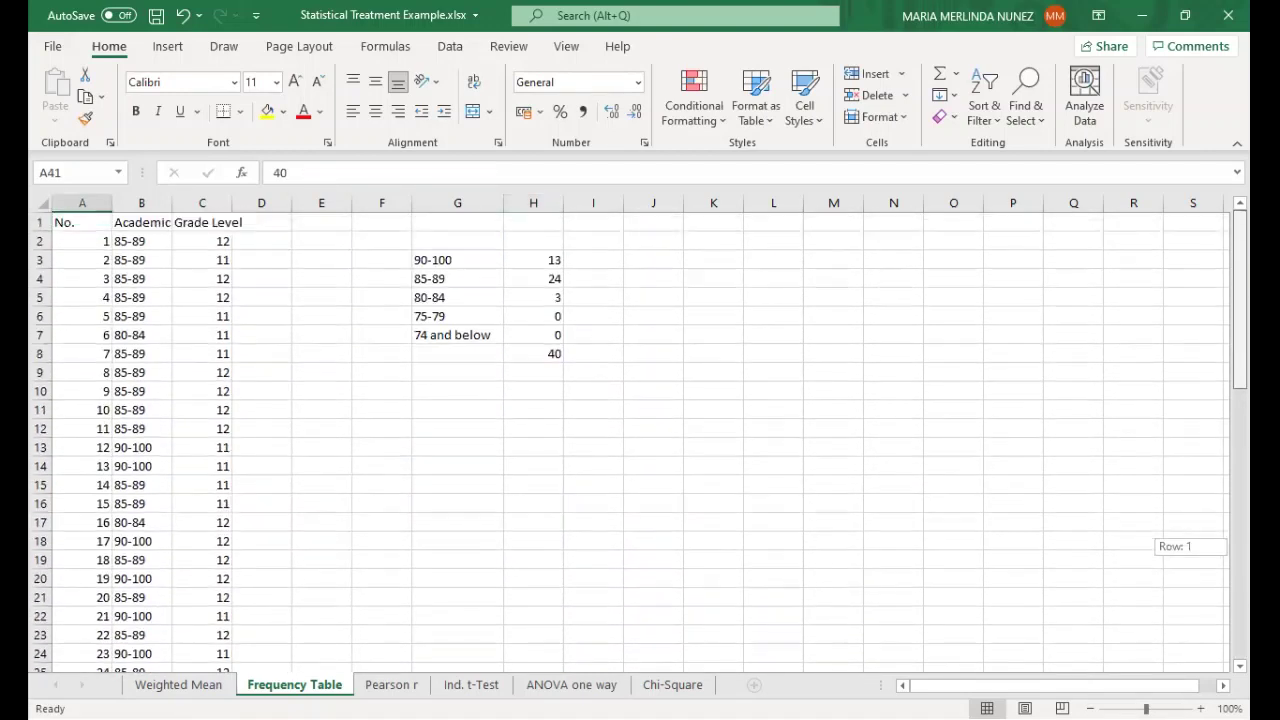
Step: Select the frequency counts H3:H7, and switch to the PowerPoint slide with Table 3 to compare them
{"action": "left_click_drag", "start_coordinate": [544, 258], "coordinate": [544, 331]}
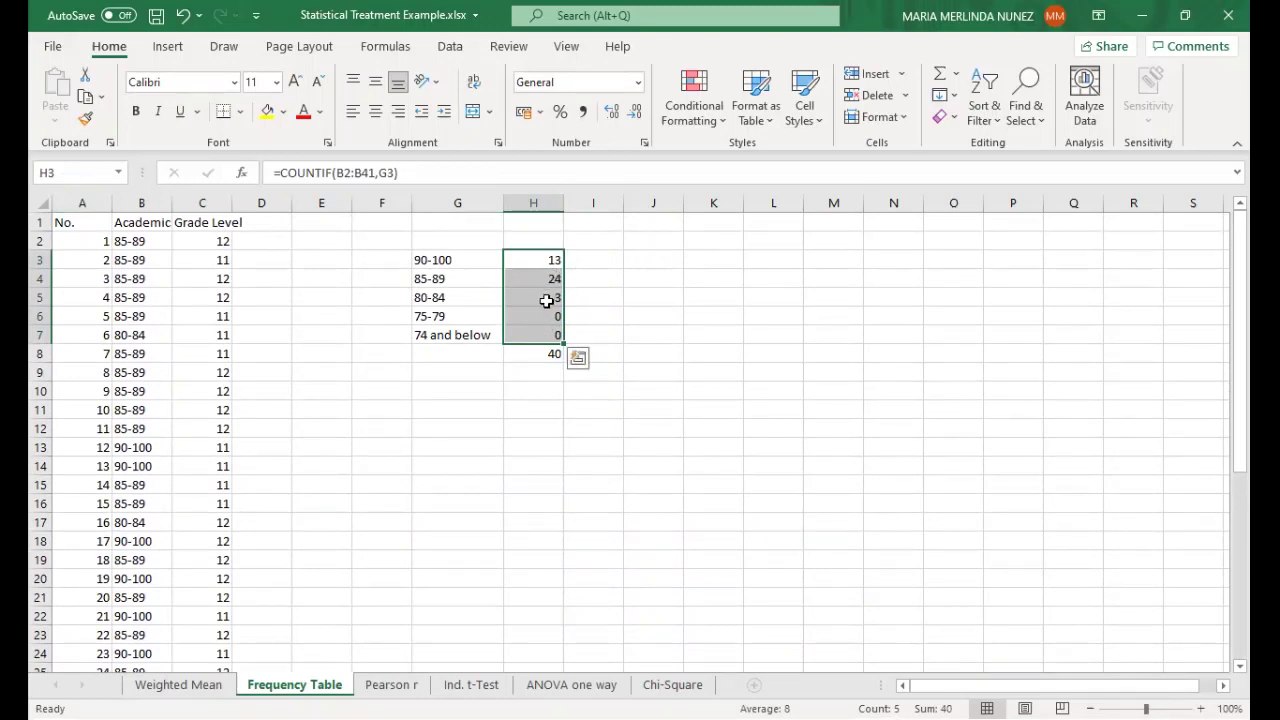
{"action": "key", "text": "alt+Tab"}
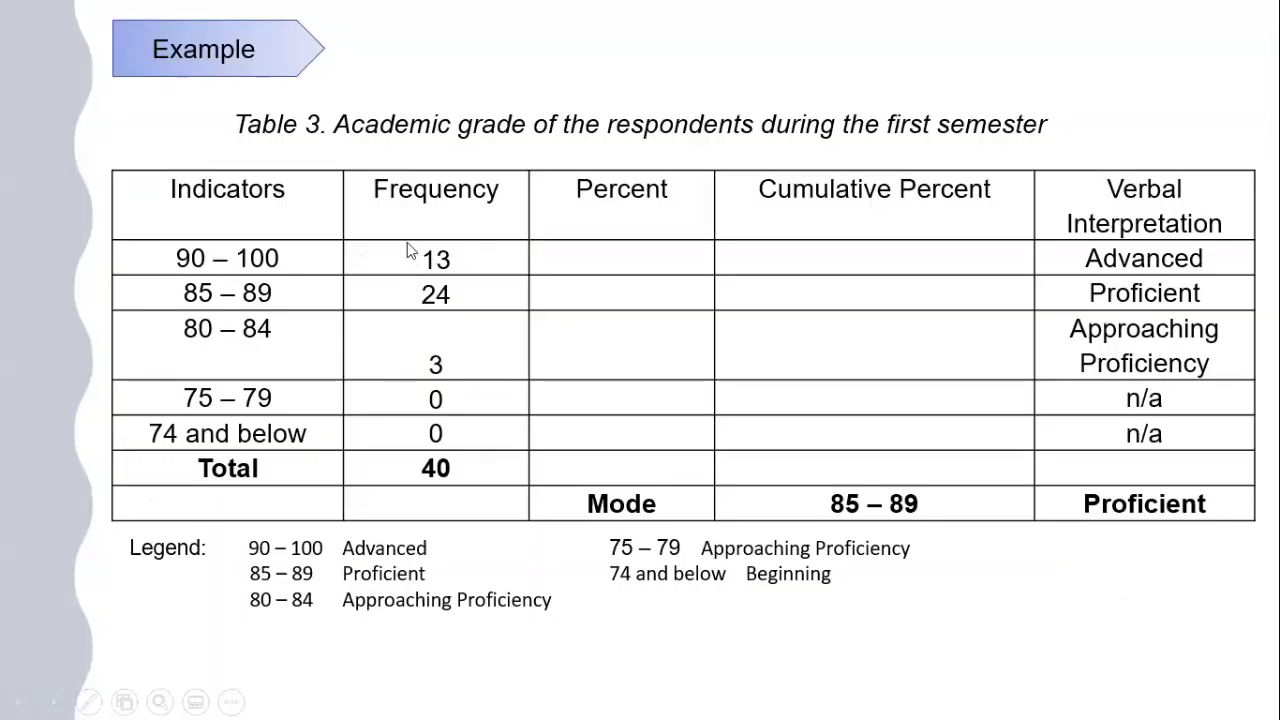